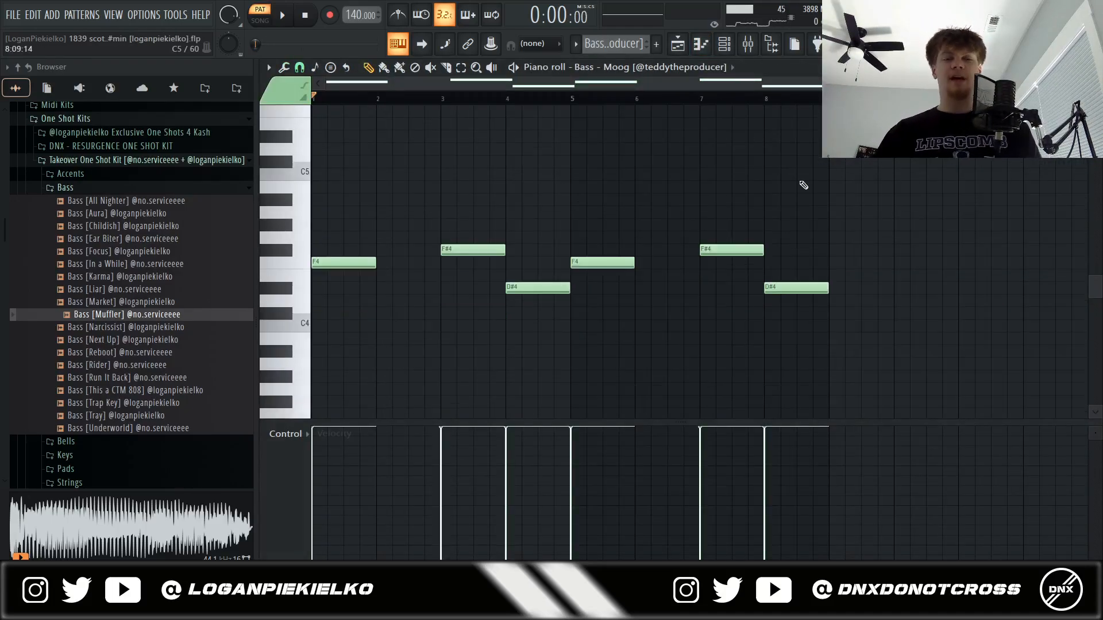
Play back the Bass - Moog pattern and its second variation, examining the short slide notes before bar 7
key(space)
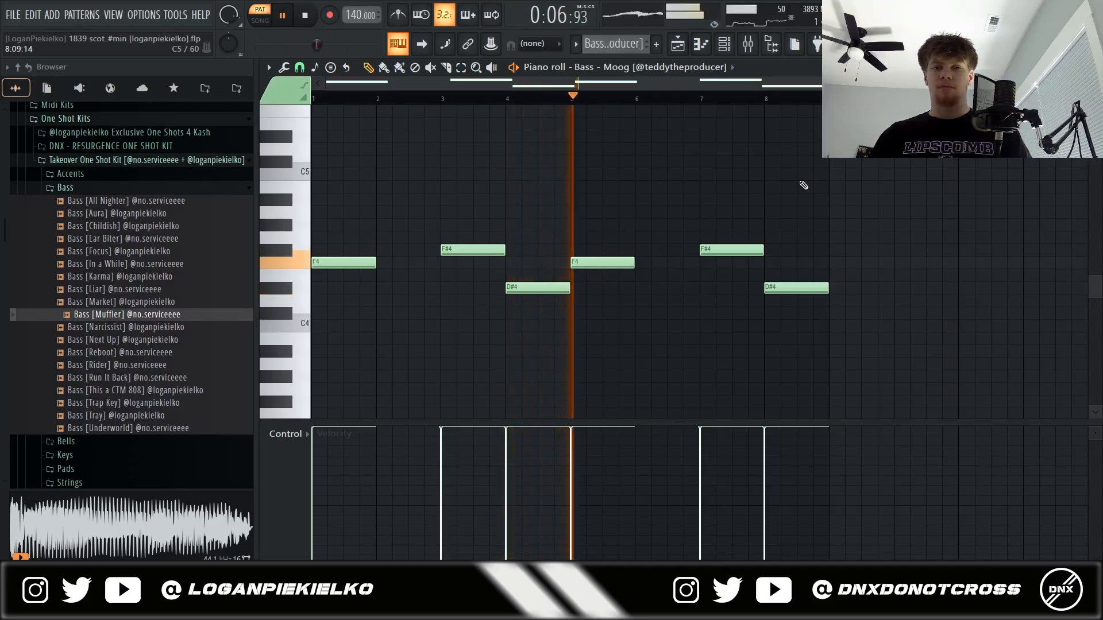
key(space)
click(1093, 67)
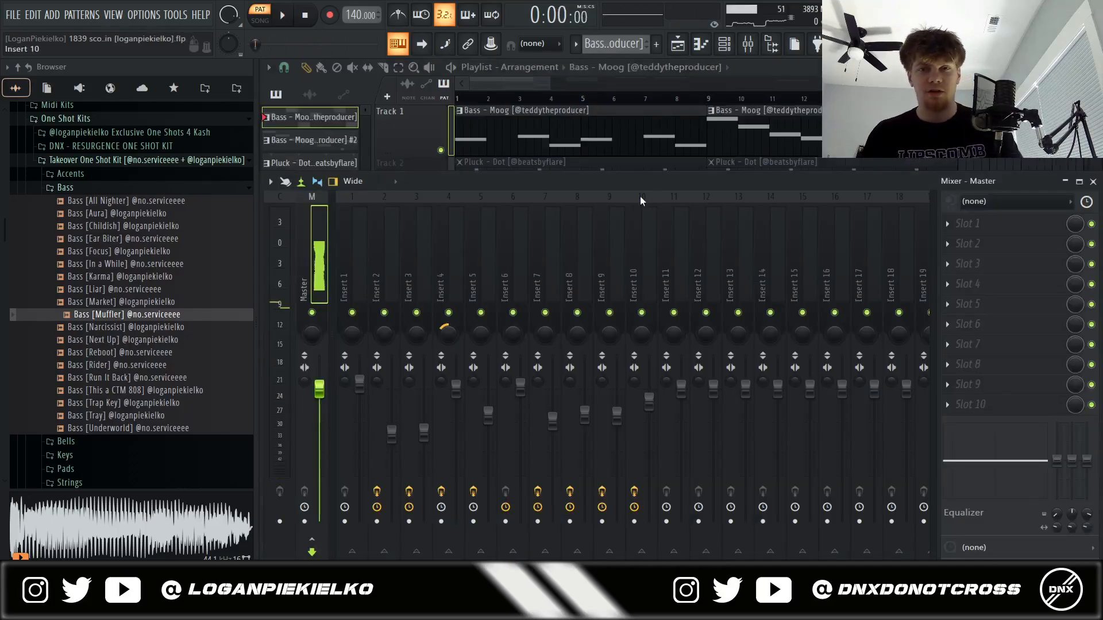
double_click(721, 125)
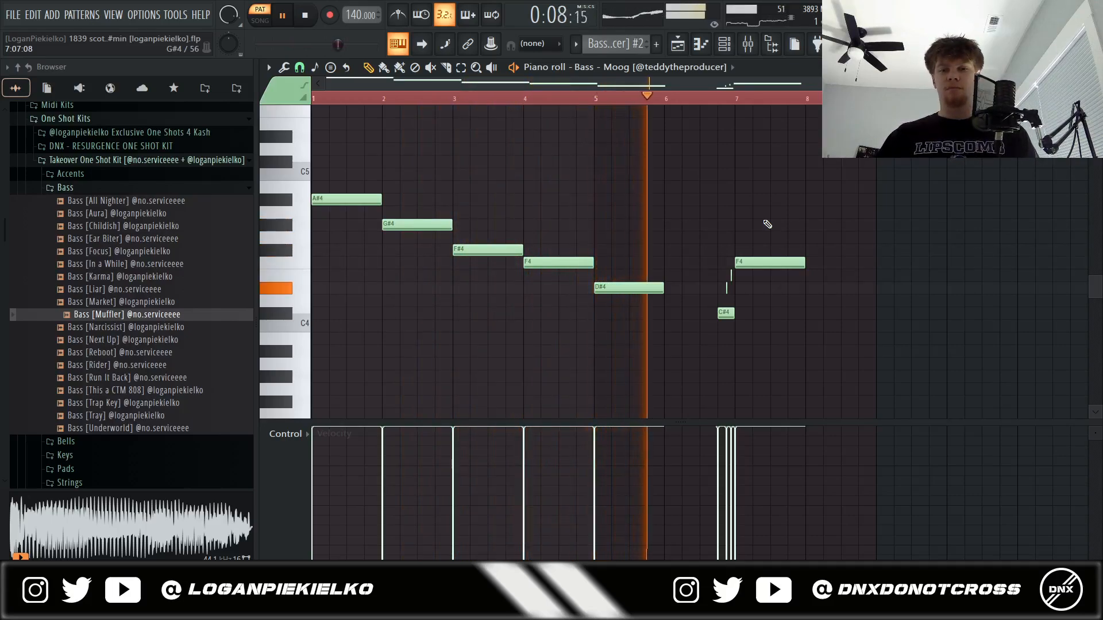
ctrl+scroll(753, 307, up, 8)
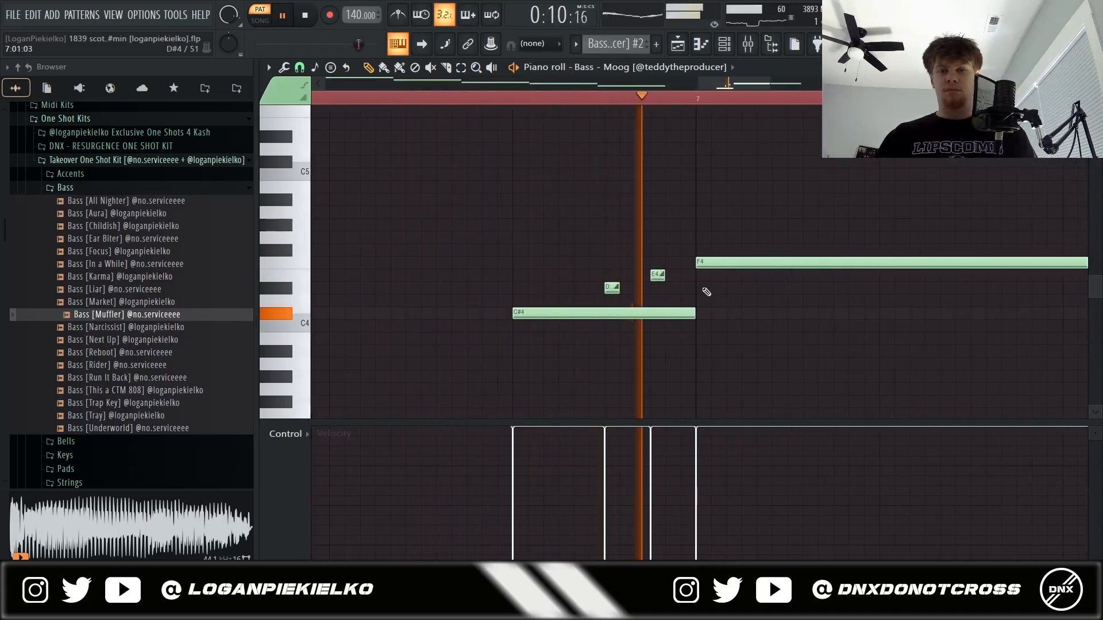
ctrl+scroll(704, 291, down, 8)
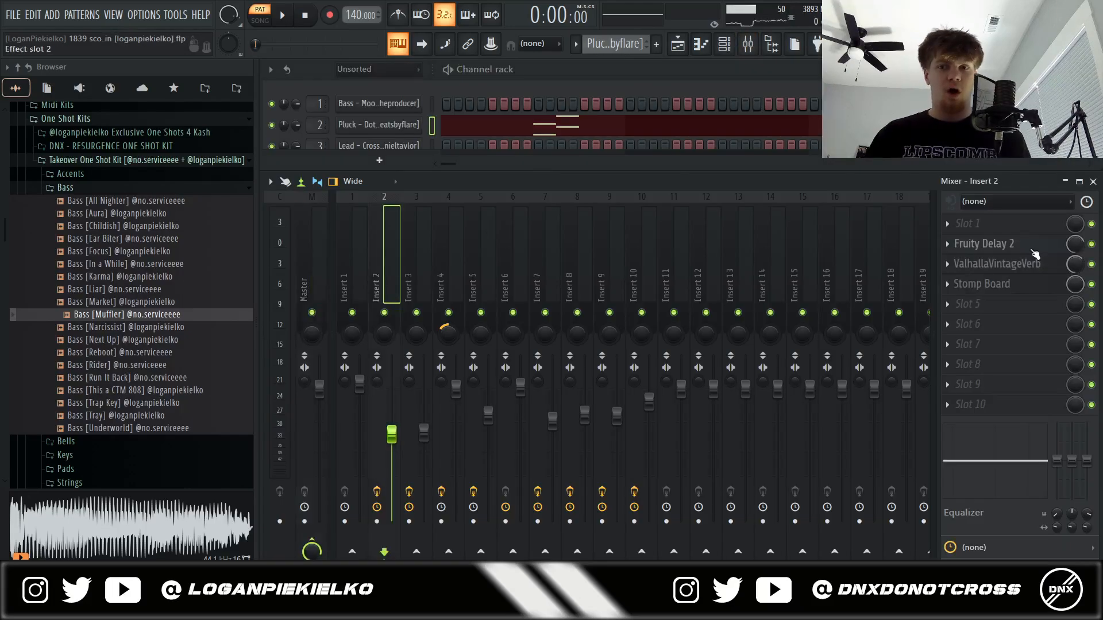
Review the pluck's Fruity Delay 2, ValhallaVintageVerb and Stomp Board effects on Insert 2 and play the song
click(1035, 254)
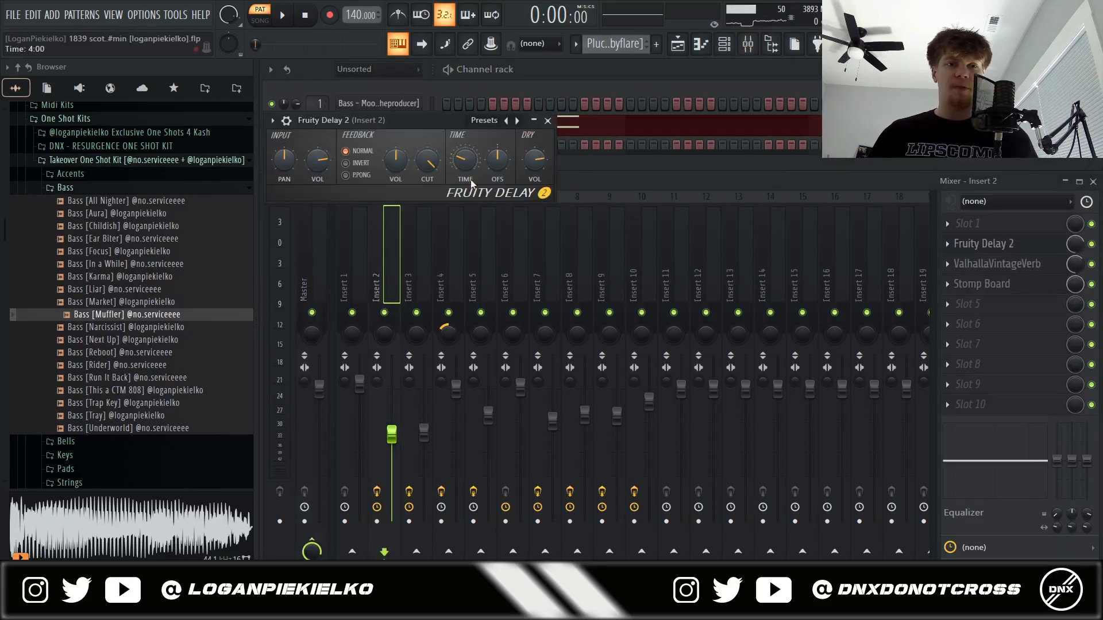
click(1031, 265)
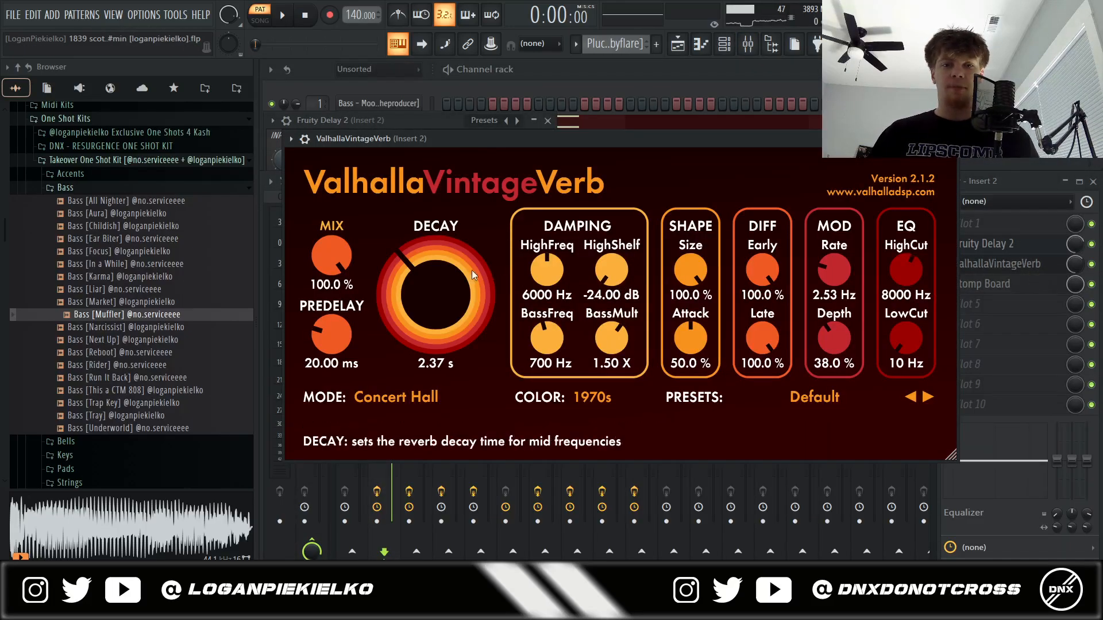
click(1029, 284)
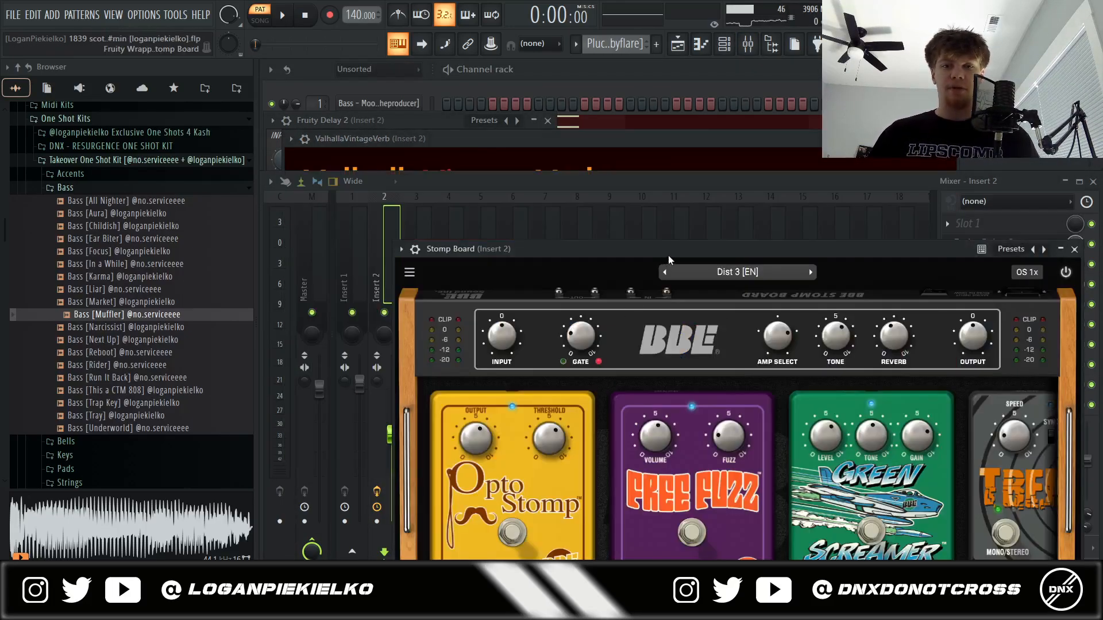
drag(672, 248, 566, 139)
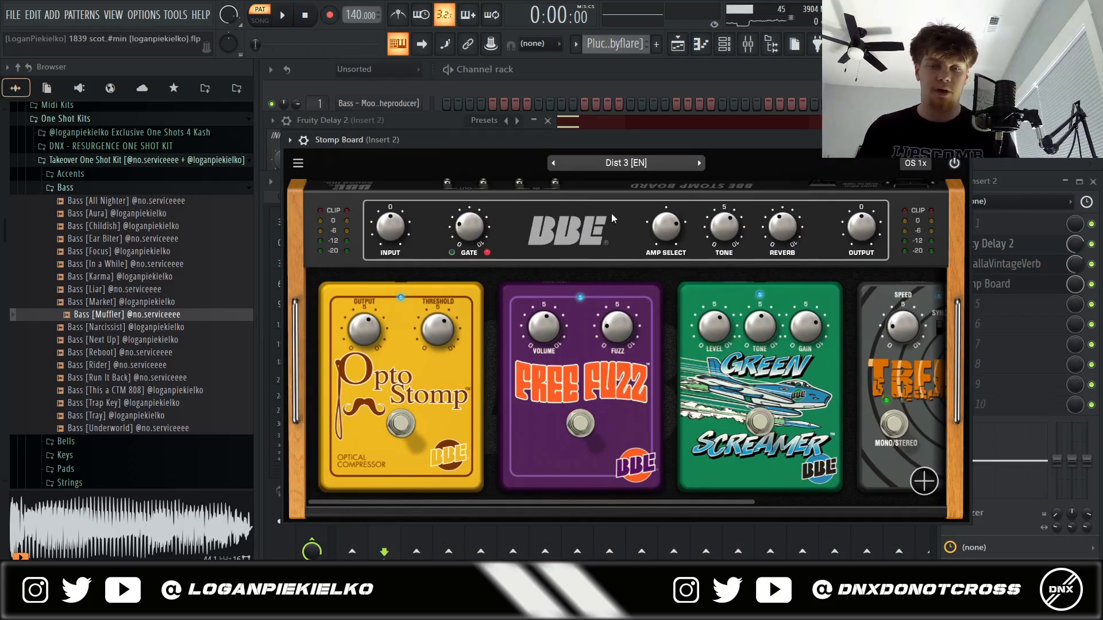
click(678, 46)
key(space)
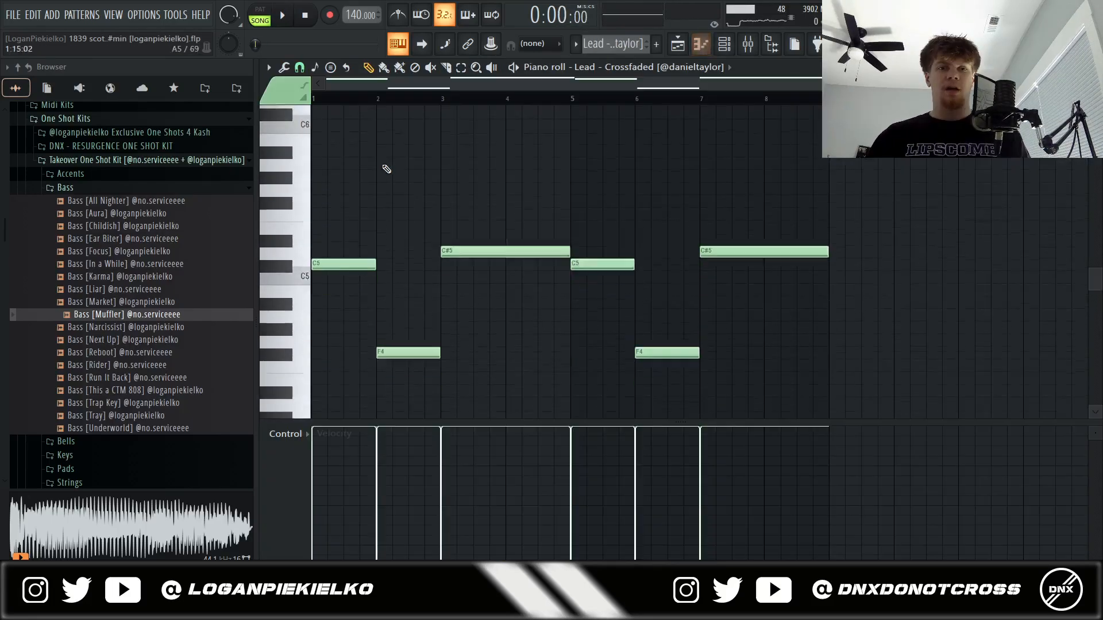
Examine the Lead - Crossfaded notes in the piano roll and play them back with the song
scroll(459, 175, down, 2)
scroll(684, 195, up, 3)
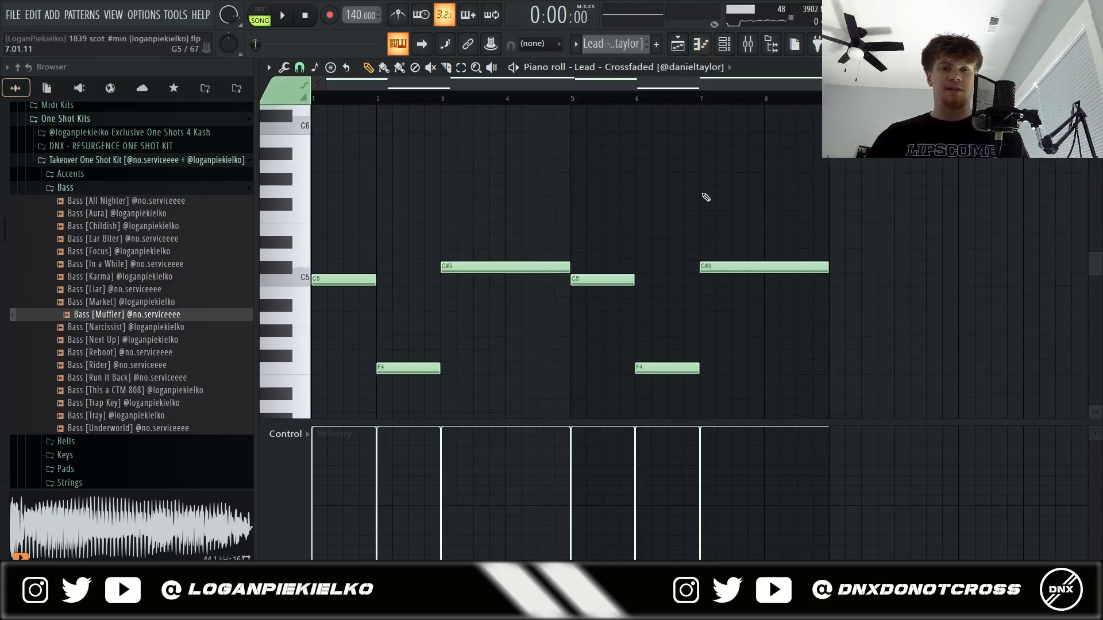
scroll(747, 189, down, 3)
key(space)
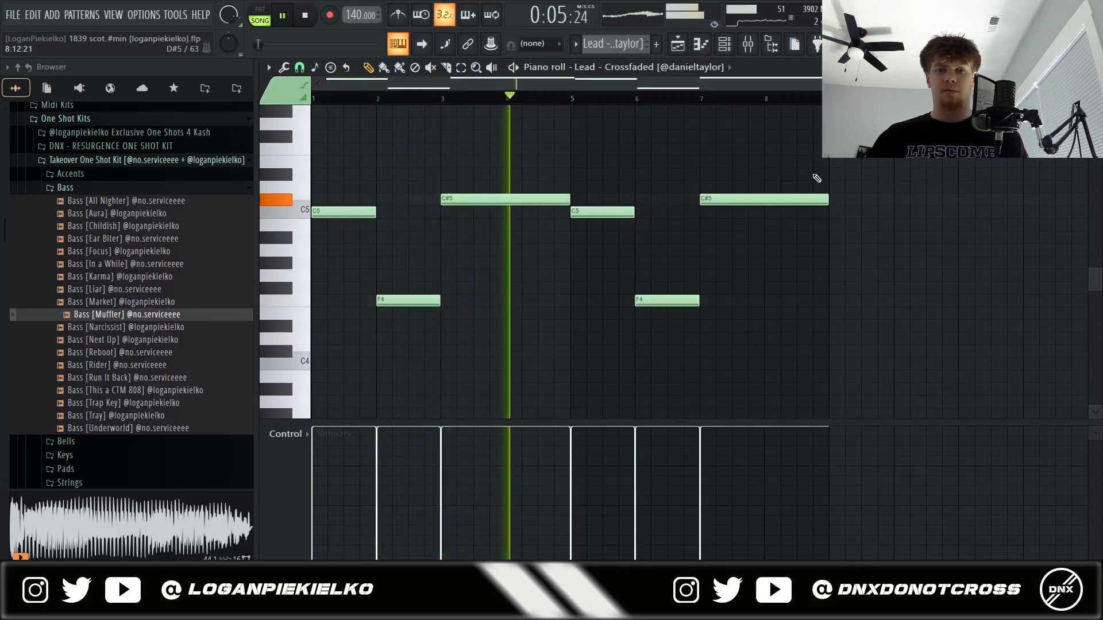
key(space)
click(1094, 67)
Show the Synth - Mirror pattern's notes in the piano roll and play the pattern back
scroll(554, 320, down, 3)
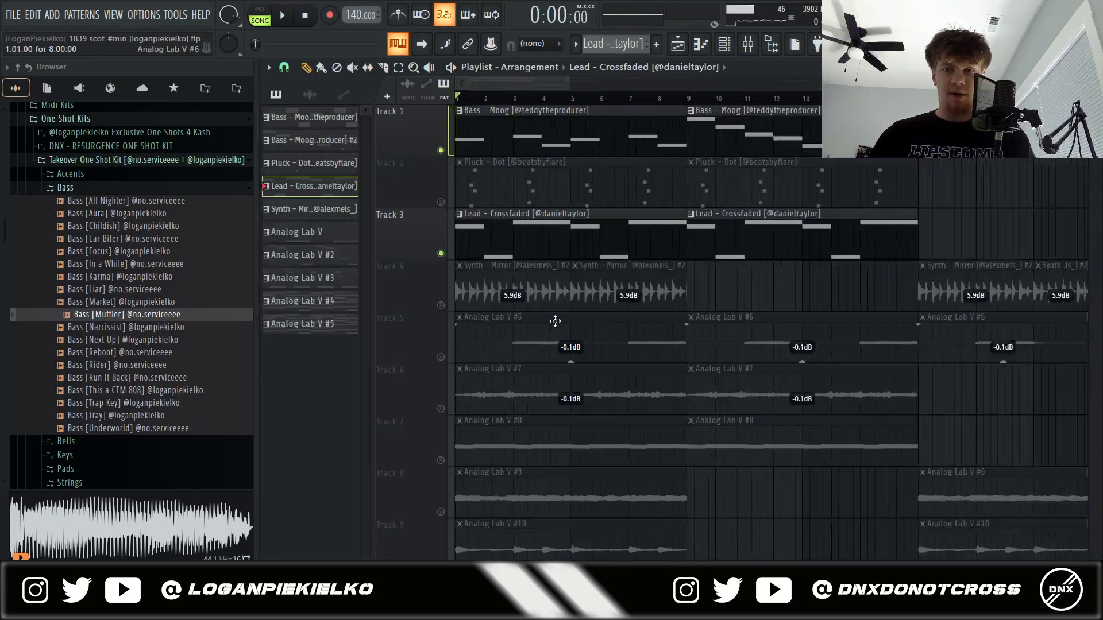
double_click(692, 203)
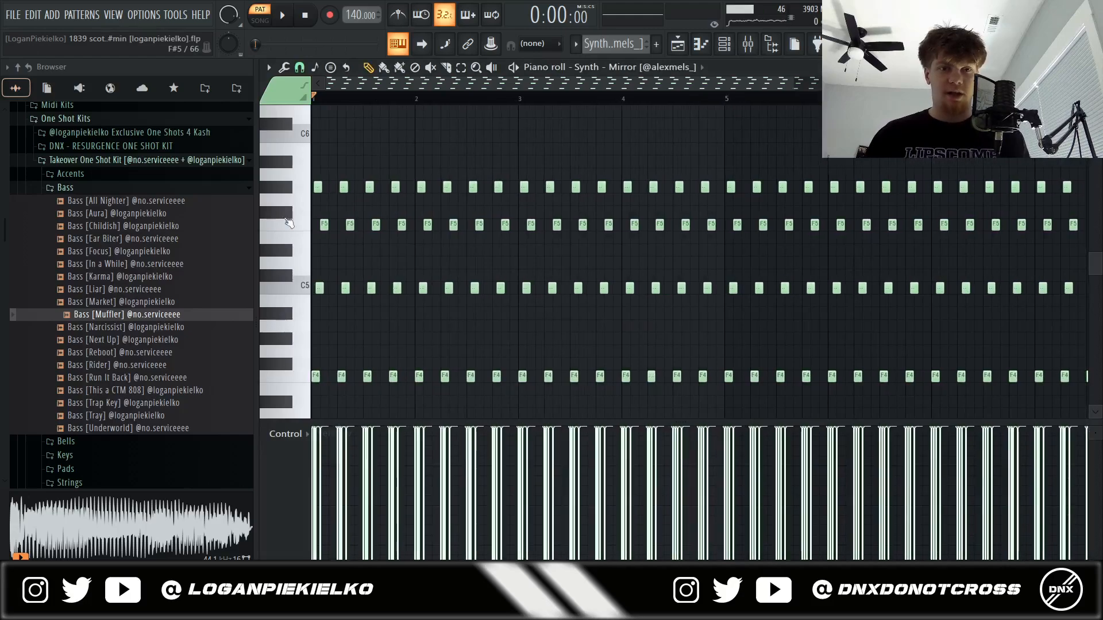
key(space)
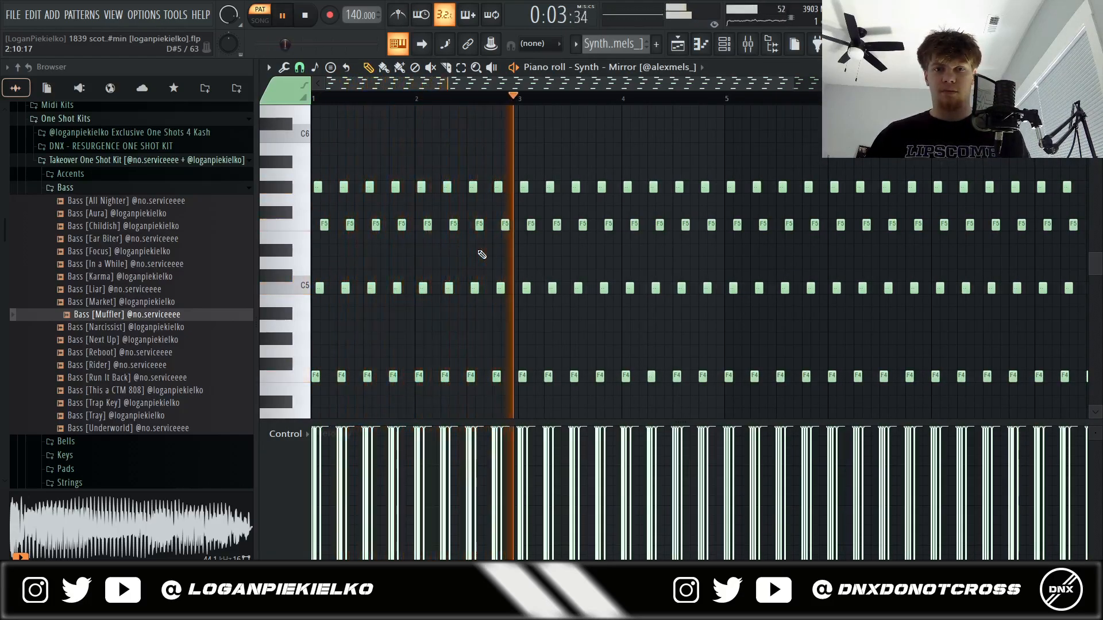
key(space)
Review the autochroma effect and its "blips bleeps and bloops" preset on the synth's Insert 4
click(746, 43)
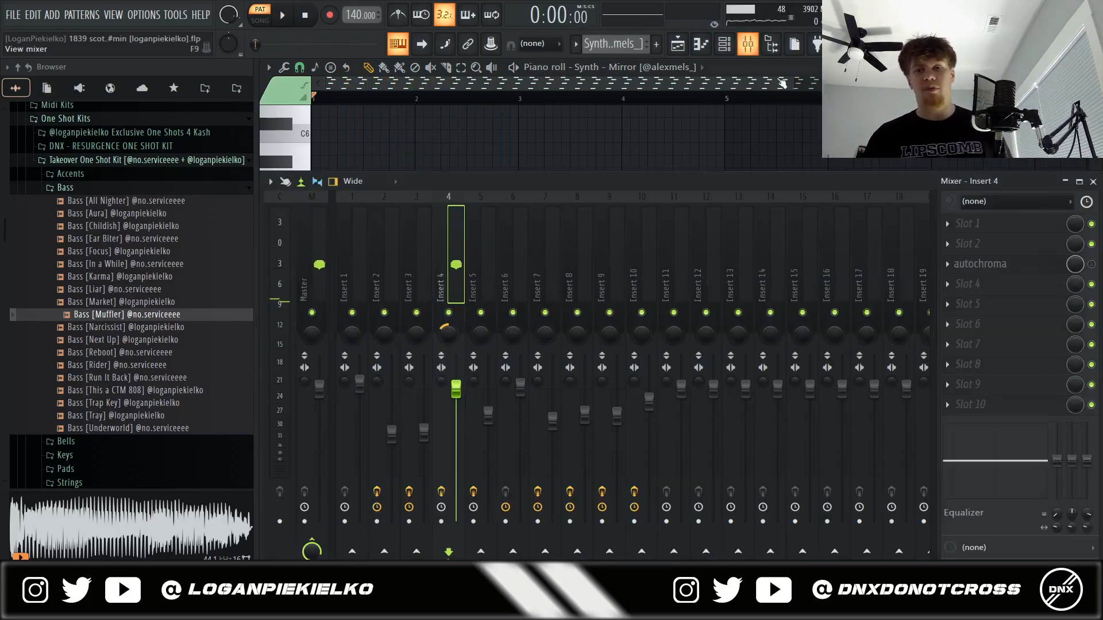
click(1040, 268)
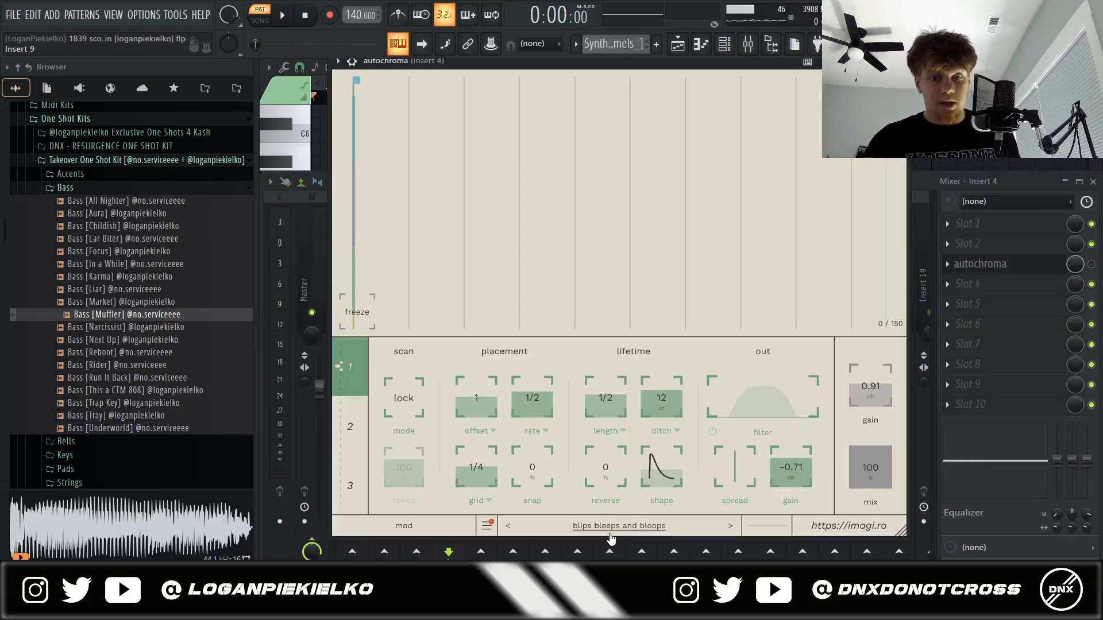
click(1006, 166)
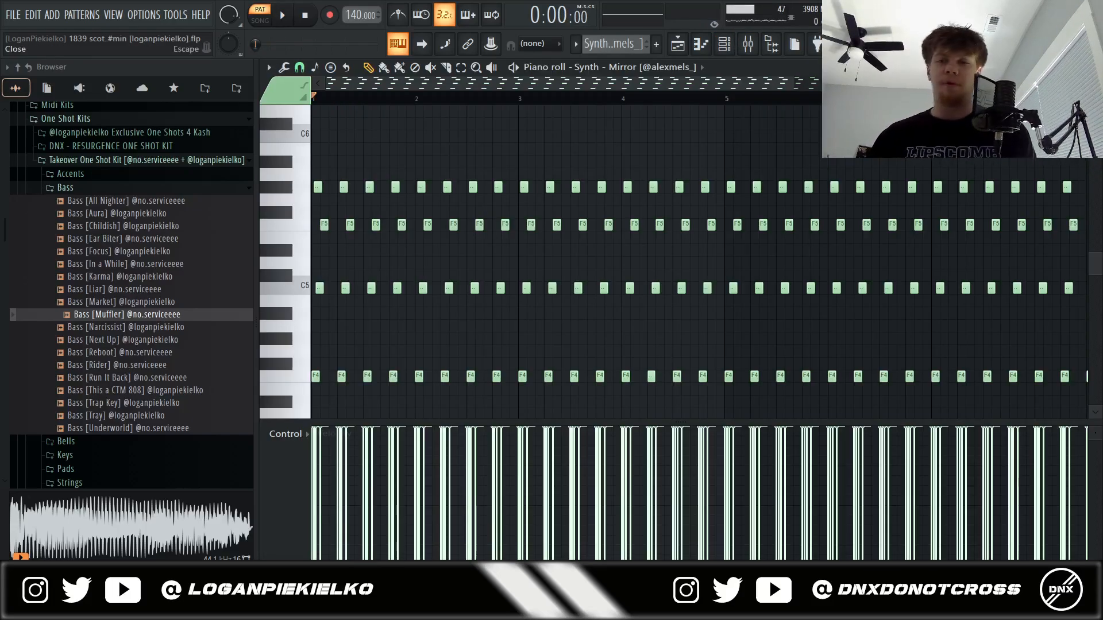
Return to the playlist and play the bass, pluck, lead and synth on Tracks 1 to 4 together
click(1093, 67)
click(1034, 166)
right_click(924, 340)
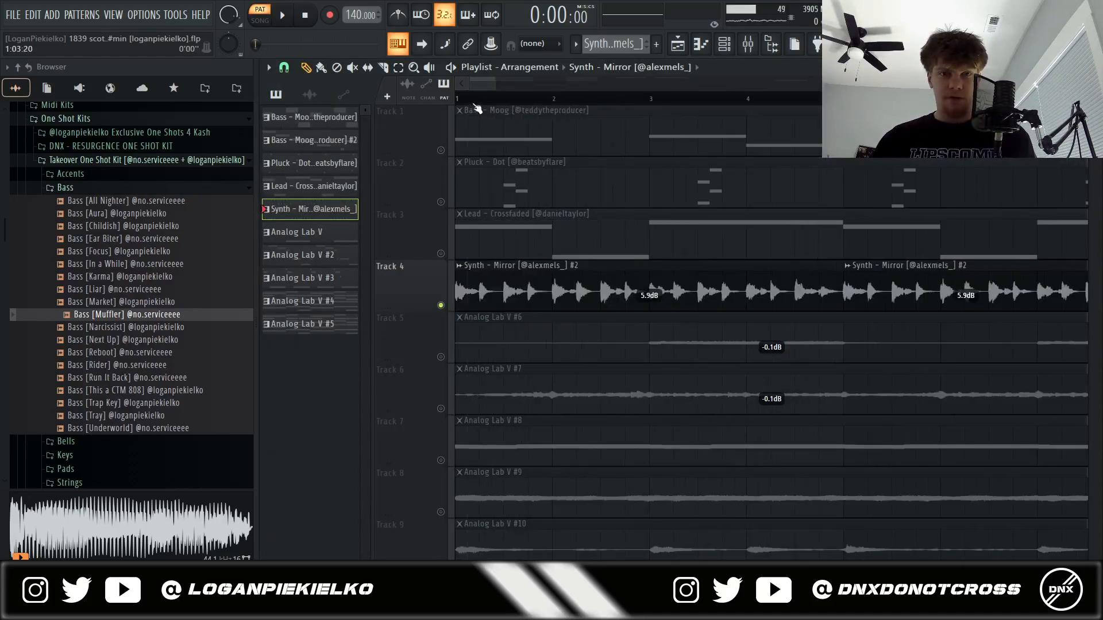
scroll(463, 307, down, 2)
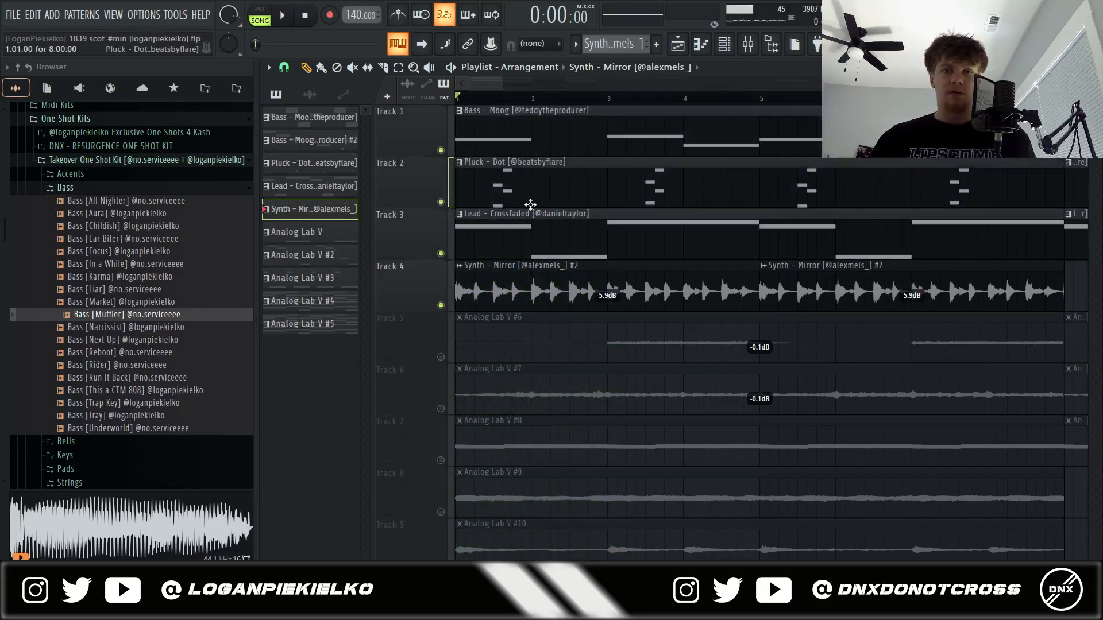
scroll(879, 291, down, 3)
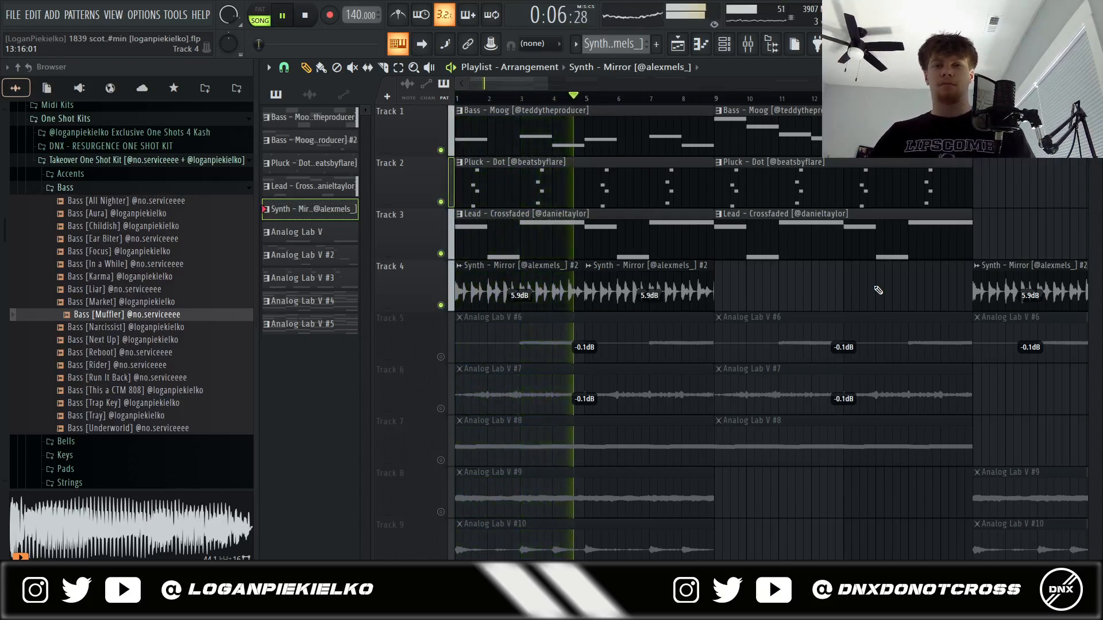
Examine the Analog Lab V notes in the piano roll and play back the Analog Lab V #2 melody
double_click(620, 350)
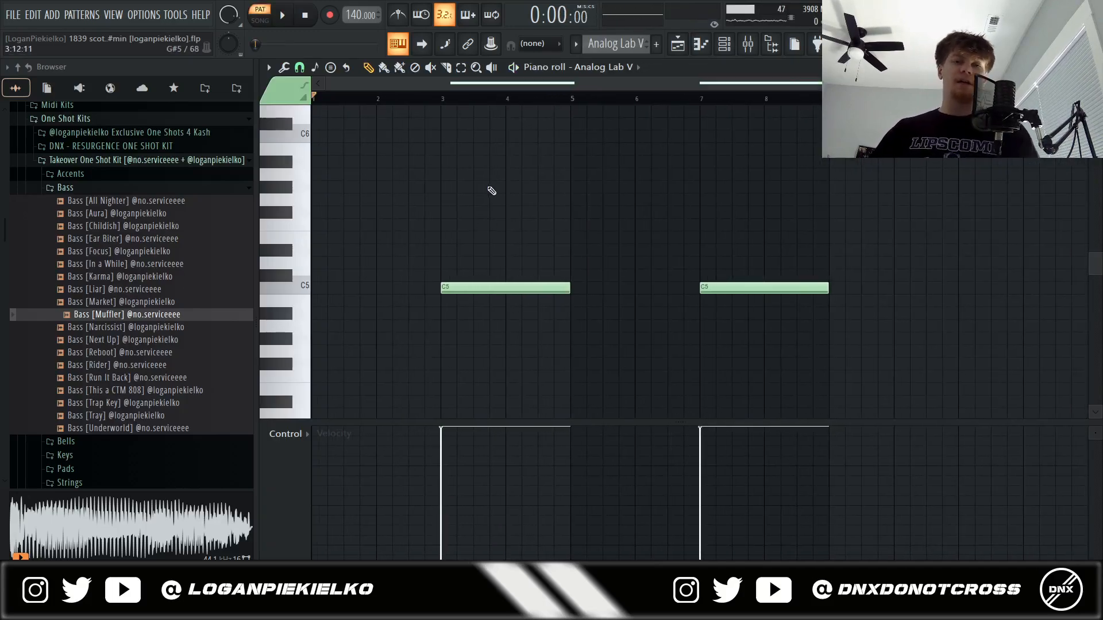
key(space)
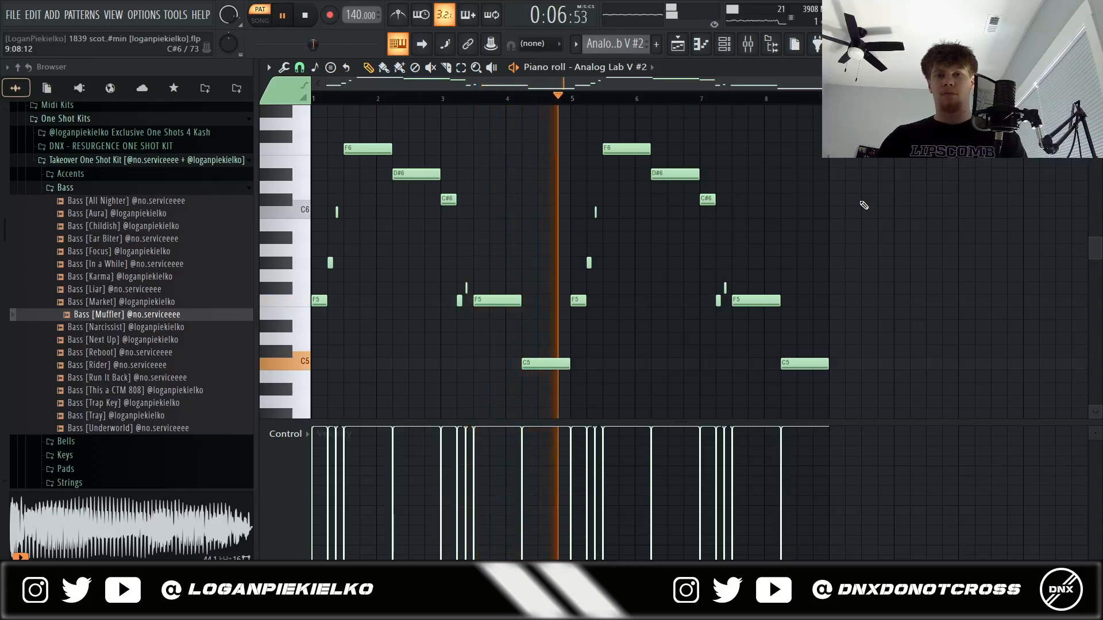
key(space)
Review the Portal, ShaperBox 2, Thermal, MF-108S ClusterFlux and Fruity Parametric EQ 2 effects on Insert 7
key(F9)
click(1036, 230)
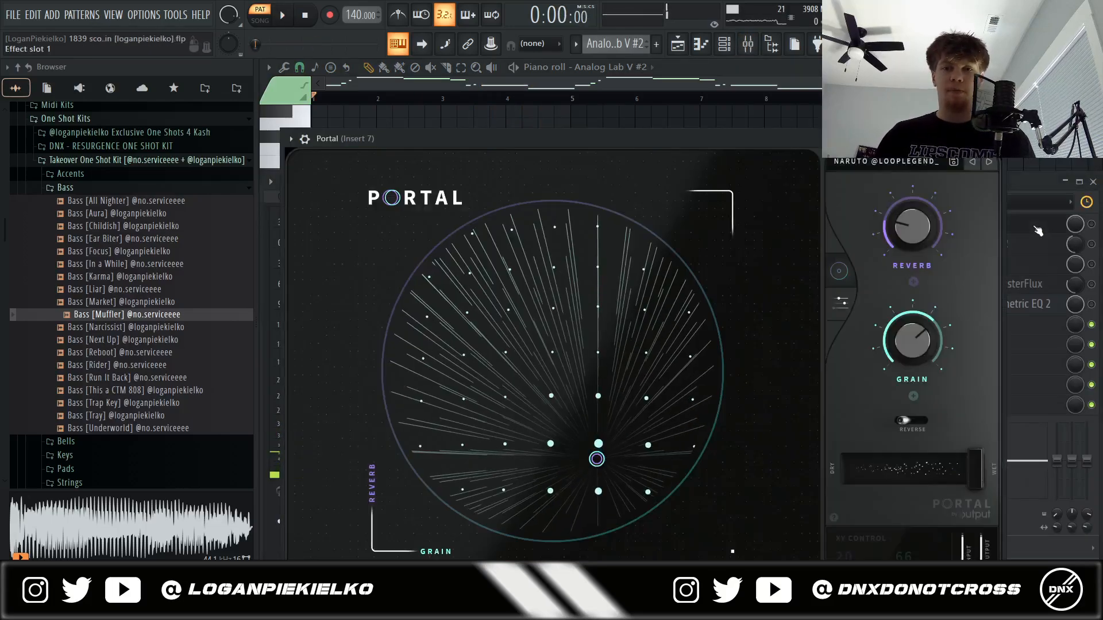
click(1033, 249)
click(1032, 264)
click(1031, 284)
click(1033, 304)
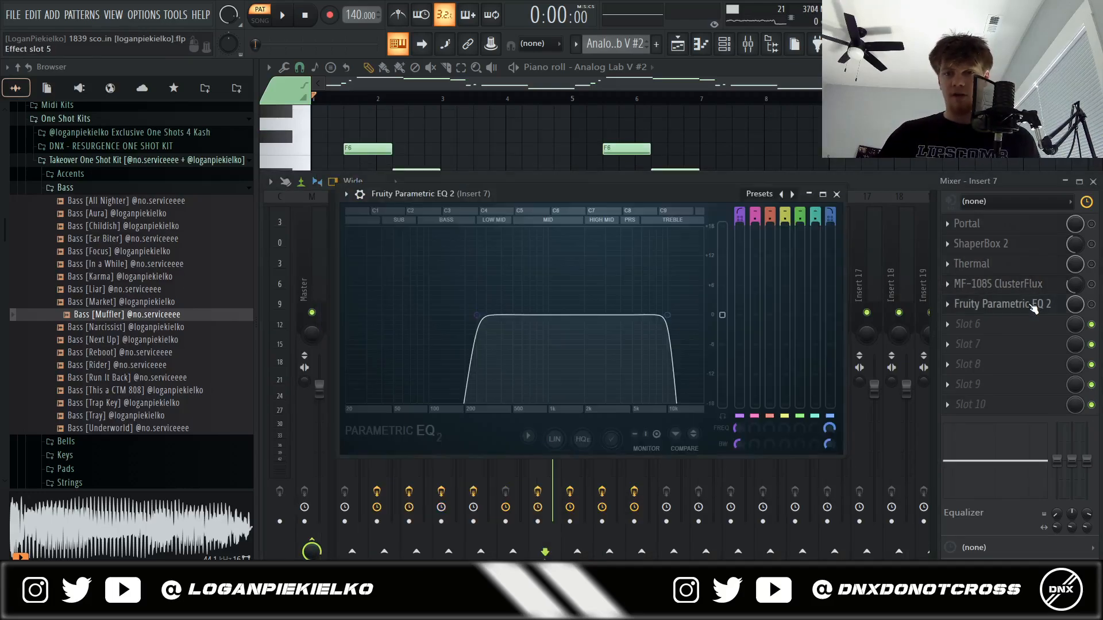
click(1033, 307)
click(780, 159)
Audition the Analog Lab V #4 chords in the piano roll and the soloed Analog Lab V #10 clip on Track 9
scroll(782, 160, down, 1)
scroll(782, 161, up, 1)
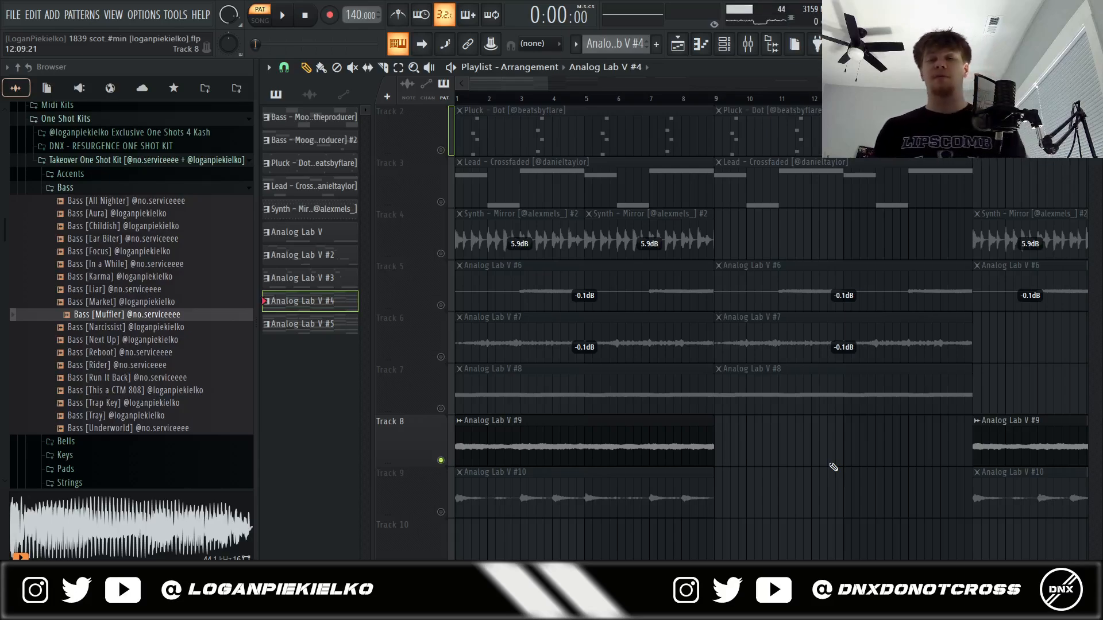
key(space)
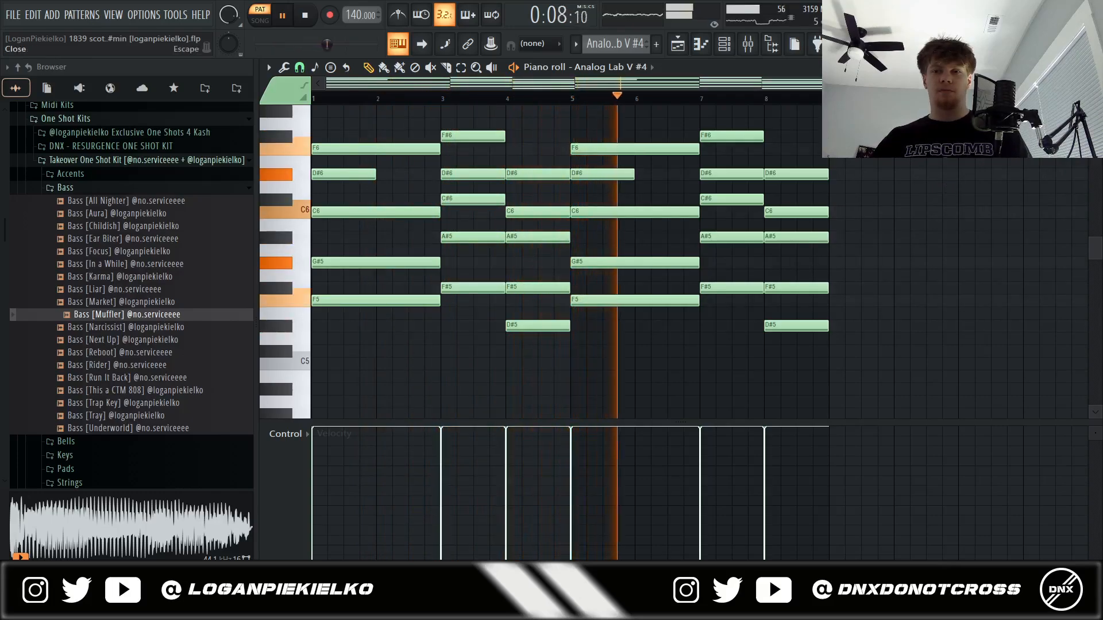
key(space)
click(1095, 67)
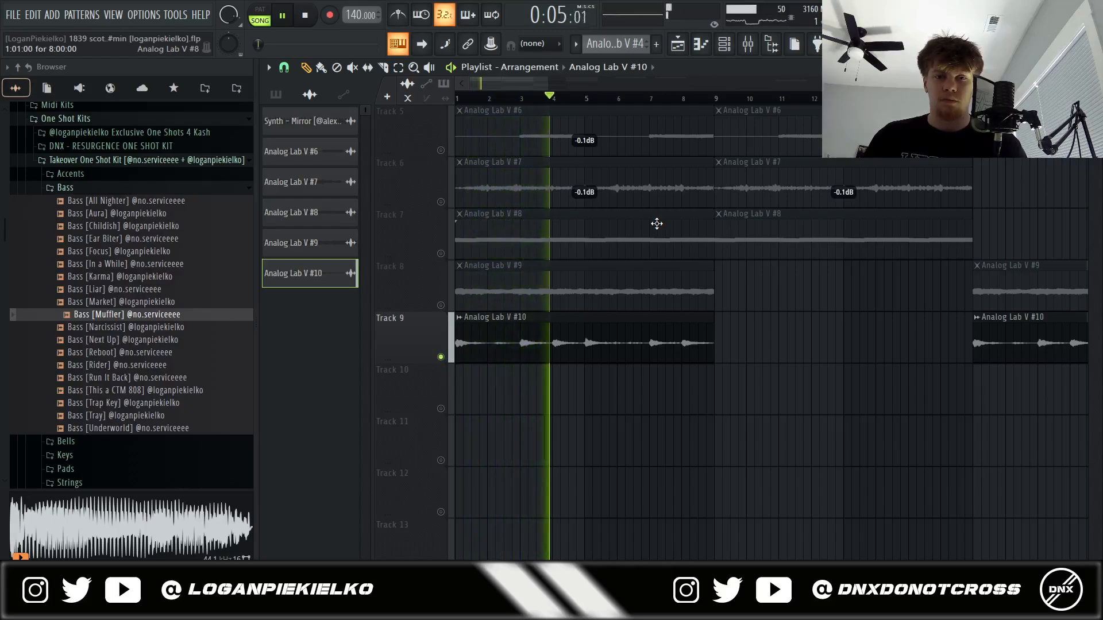
key(space)
Audition the soloed Analog Lab V #8 clip on Track 7 and play back the Analog Lab V #3 pattern
scroll(529, 210, up, 1)
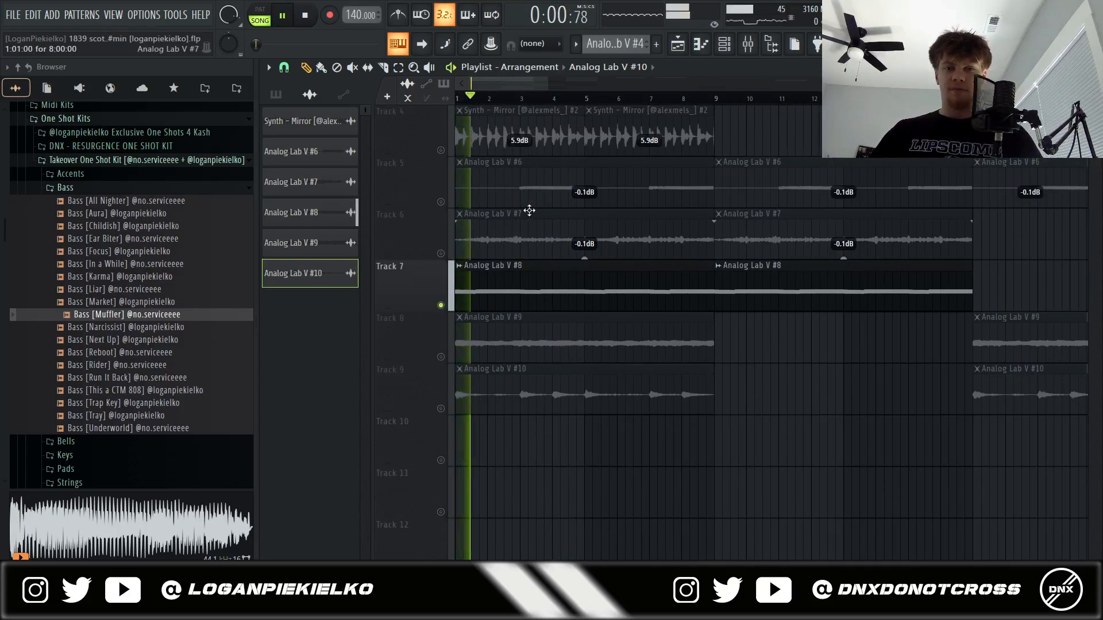
key(space)
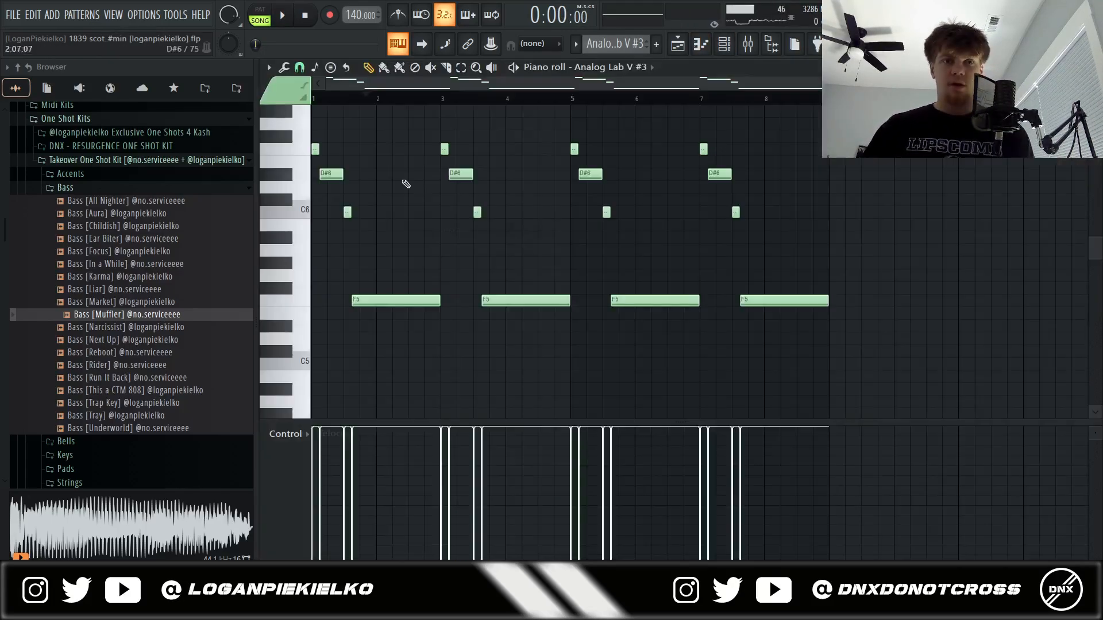
scroll(623, 176, up, 1)
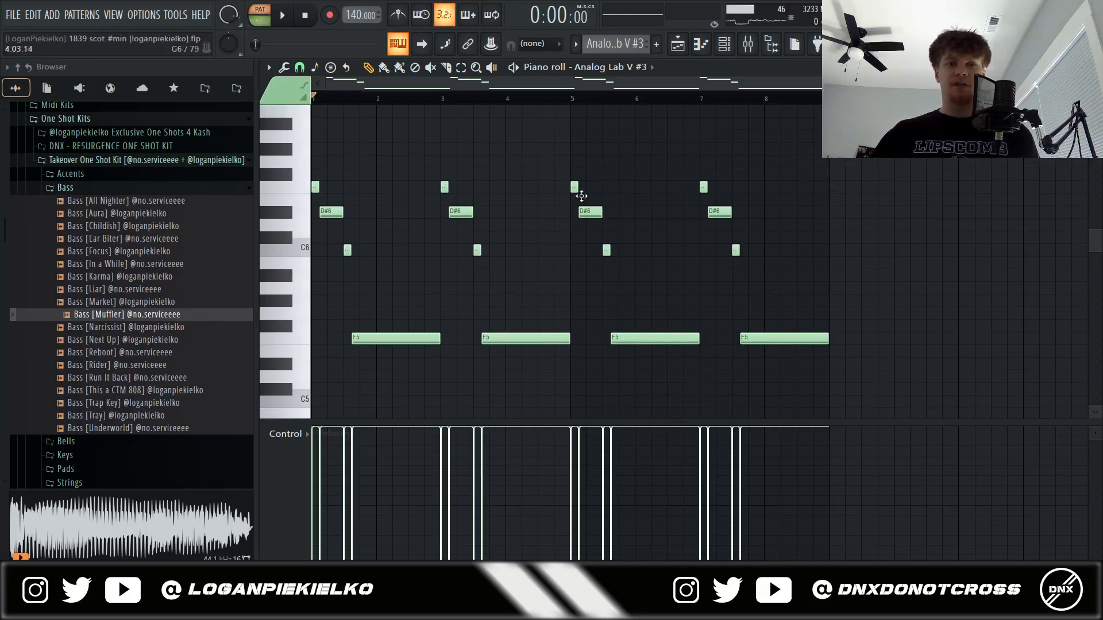
key(space)
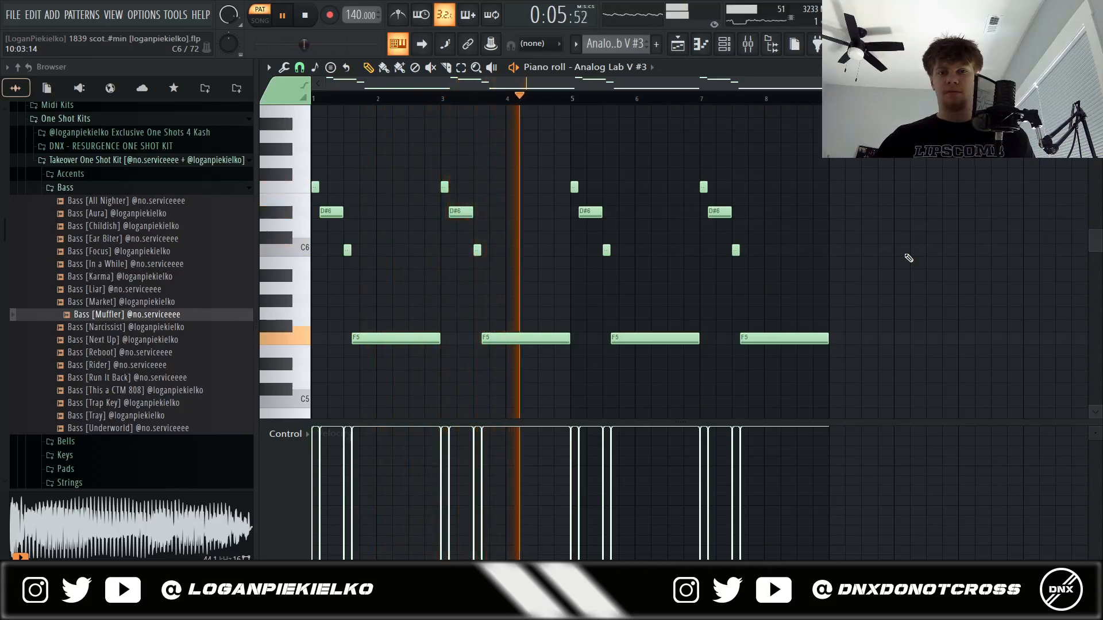
key(space)
click(1093, 68)
Unsolo Track 7 to re-enable every playlist track and play the full arrangement from the start
key(F6)
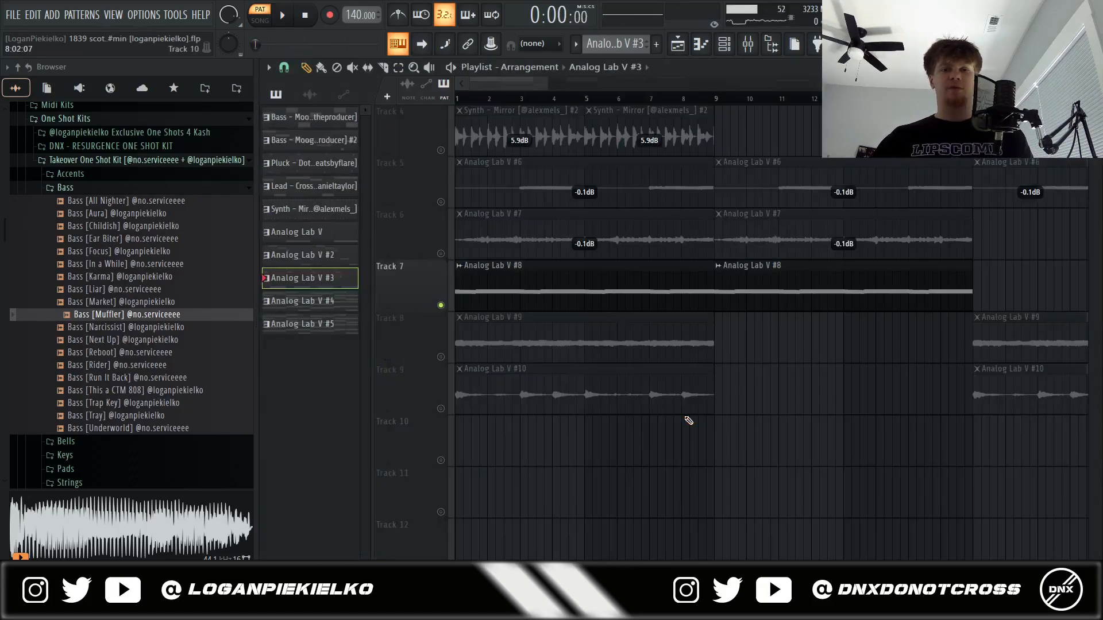
right_click(442, 305)
scroll(937, 169, up, 3)
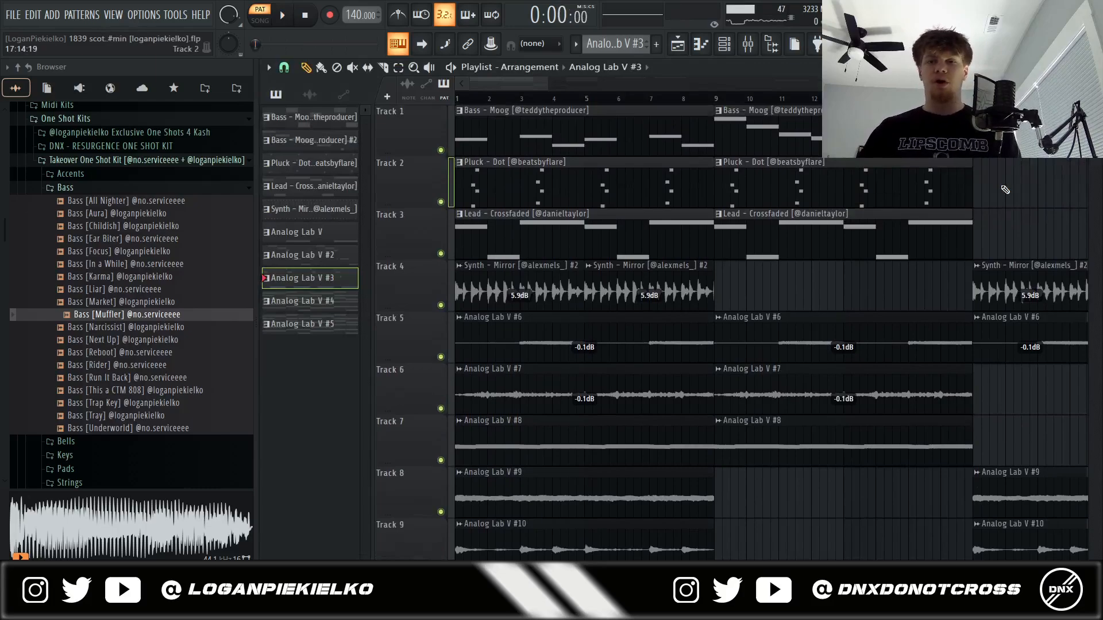
key(space)
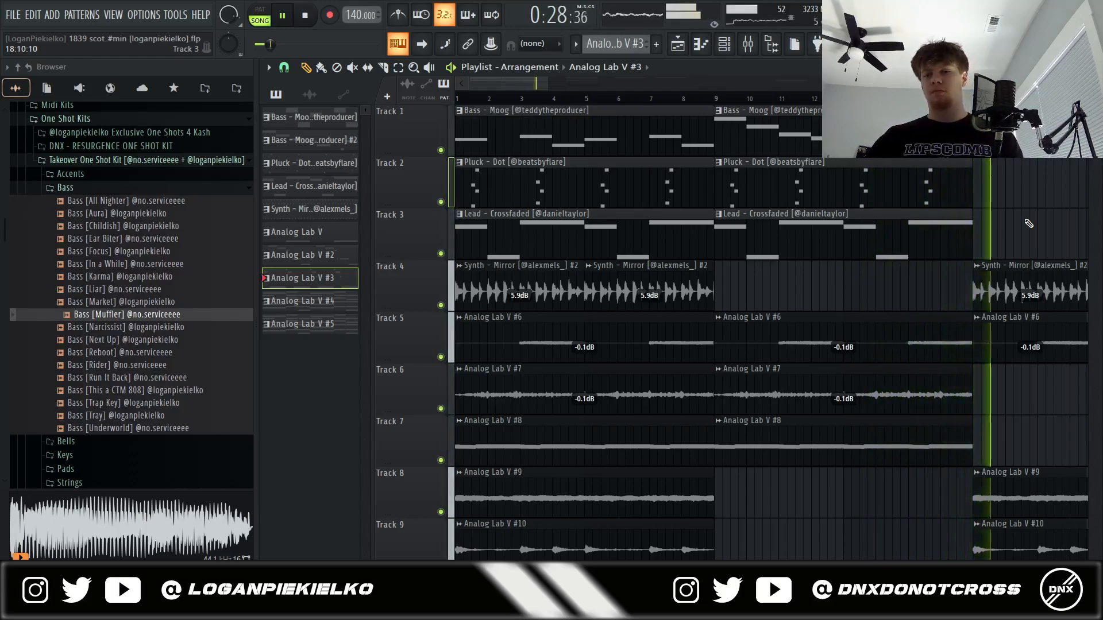
Stop playback and highlight the intro drums, the following drum section and its GARBUNGLE [808] clip across Tracks 11 to 18
key(space)
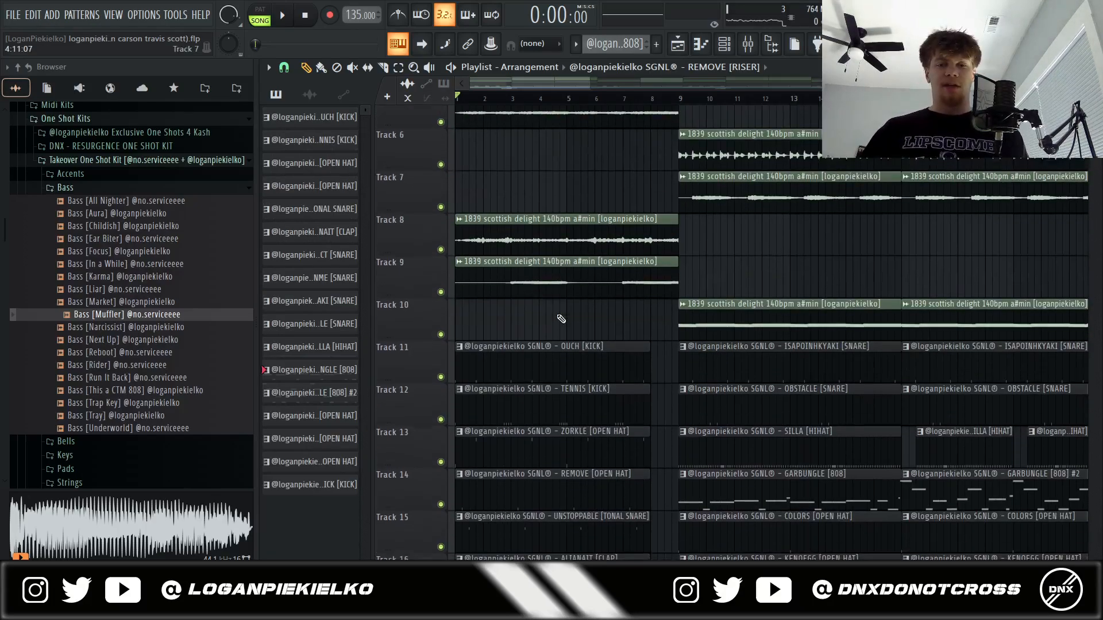
scroll(562, 310, down, 1)
drag(495, 125, 495, 494)
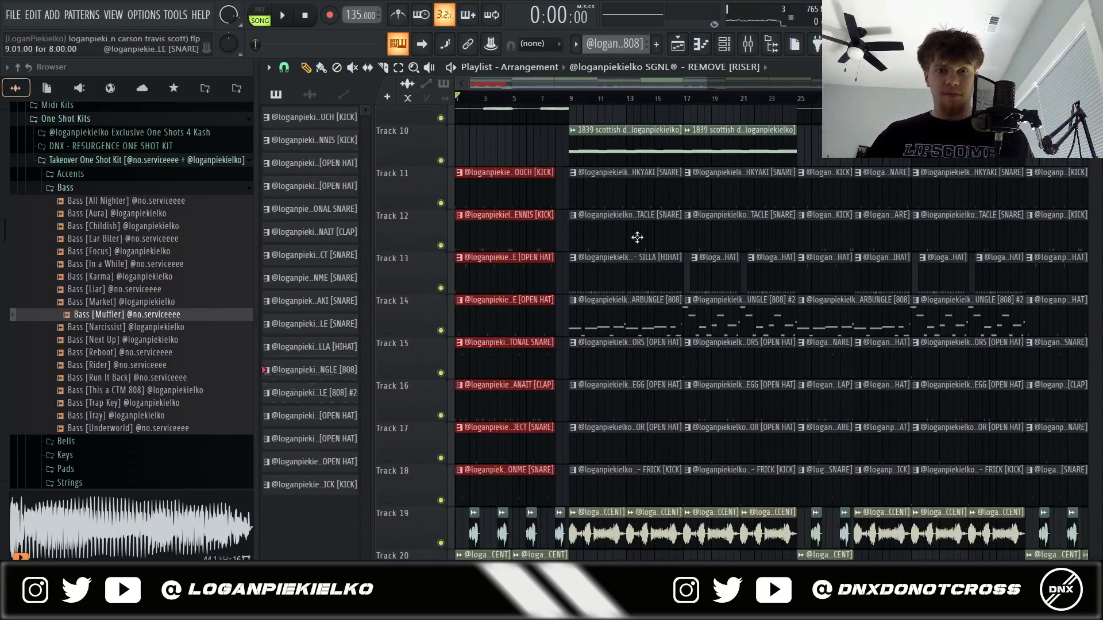
drag(641, 197, 629, 506)
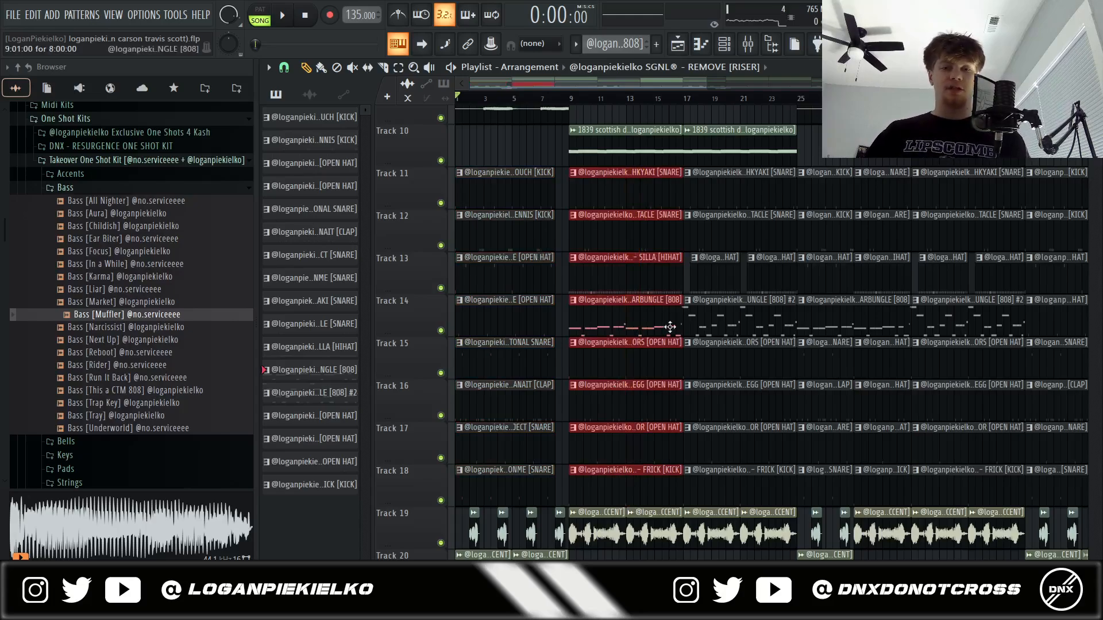
drag(608, 298, 755, 319)
scroll(389, 240, up, 6)
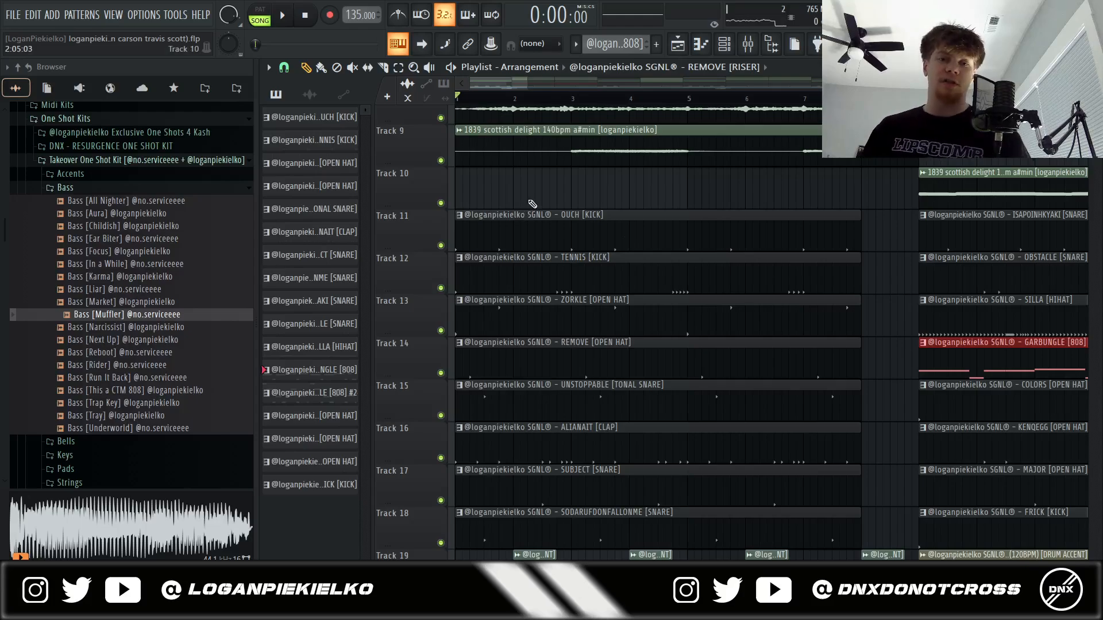
drag(547, 292, 581, 522)
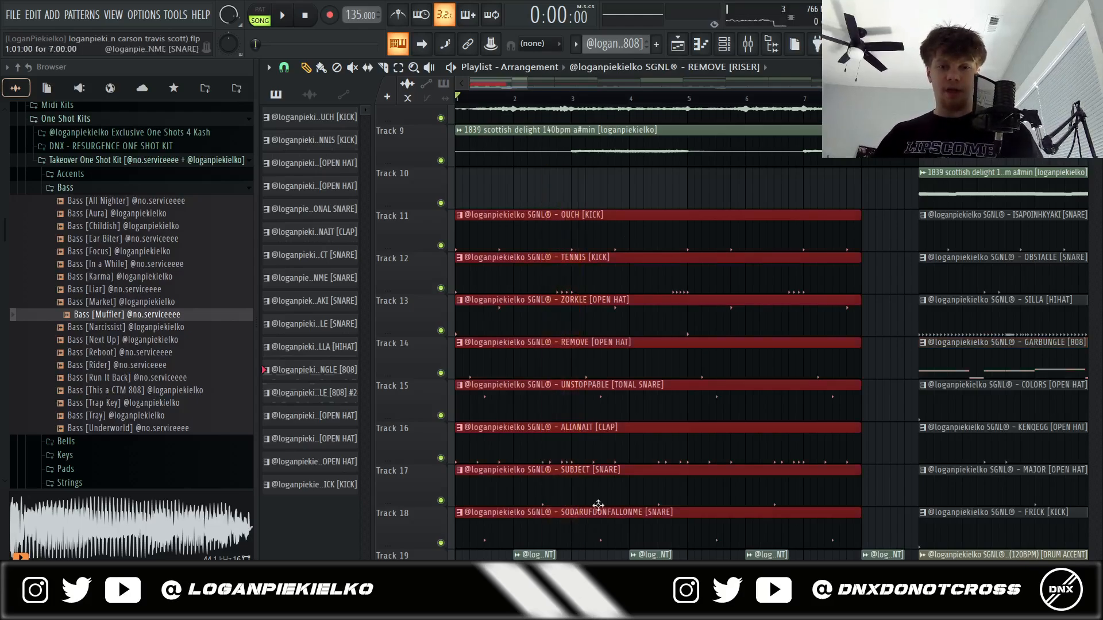
key(ctrl+d)
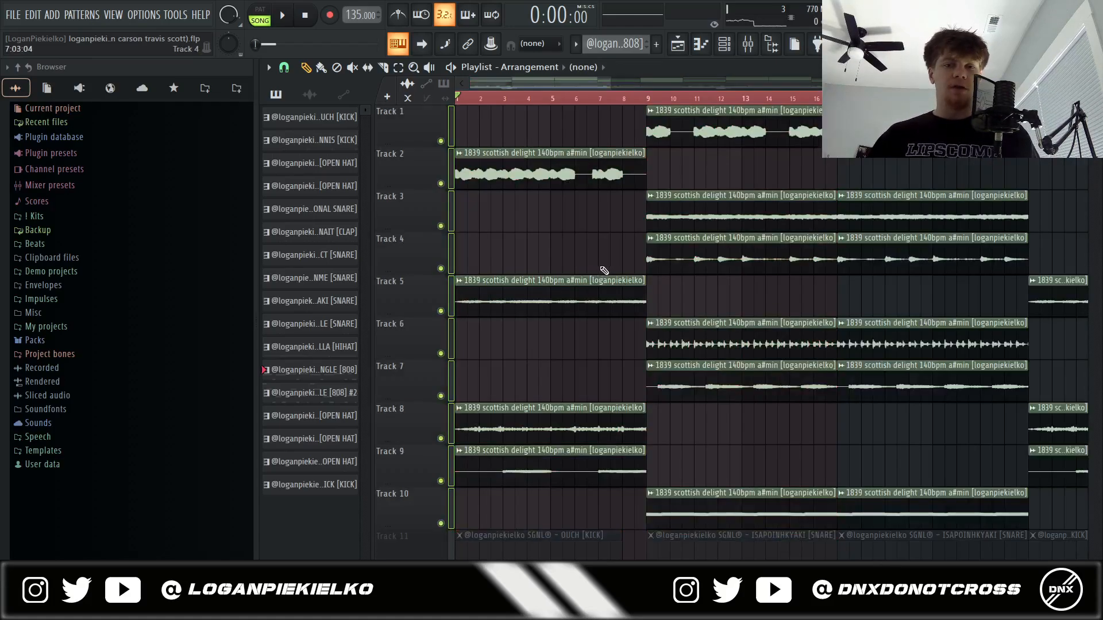
Play the intro melody stems on Tracks 1 to 10 and audition the OUCH [KICK] pattern in the piano roll
click(454, 111)
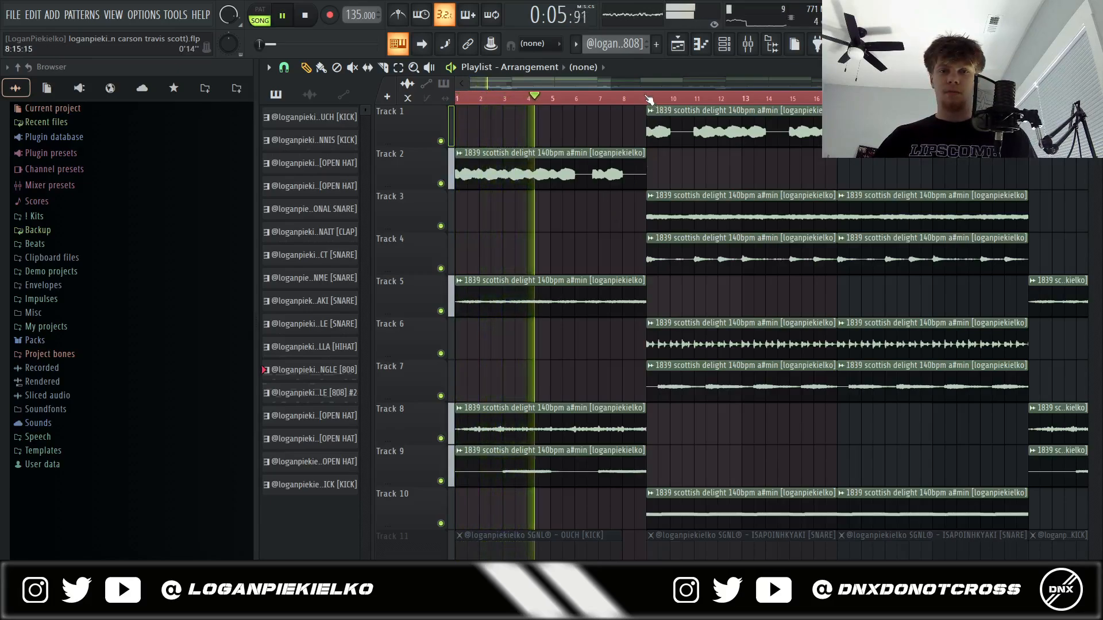
key(space)
key(space)
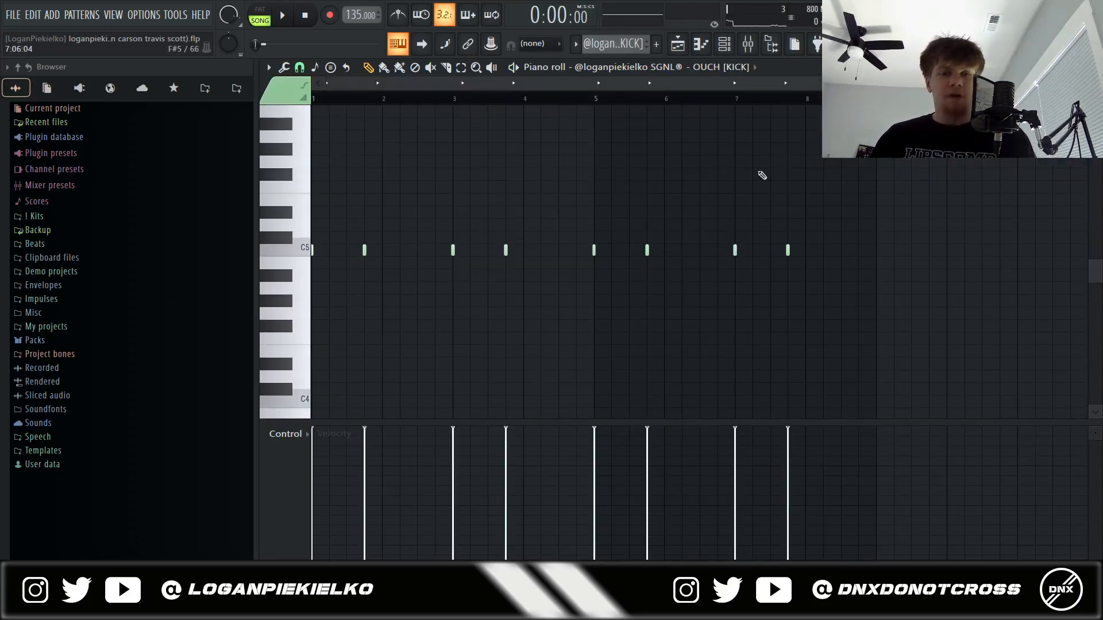
key(space)
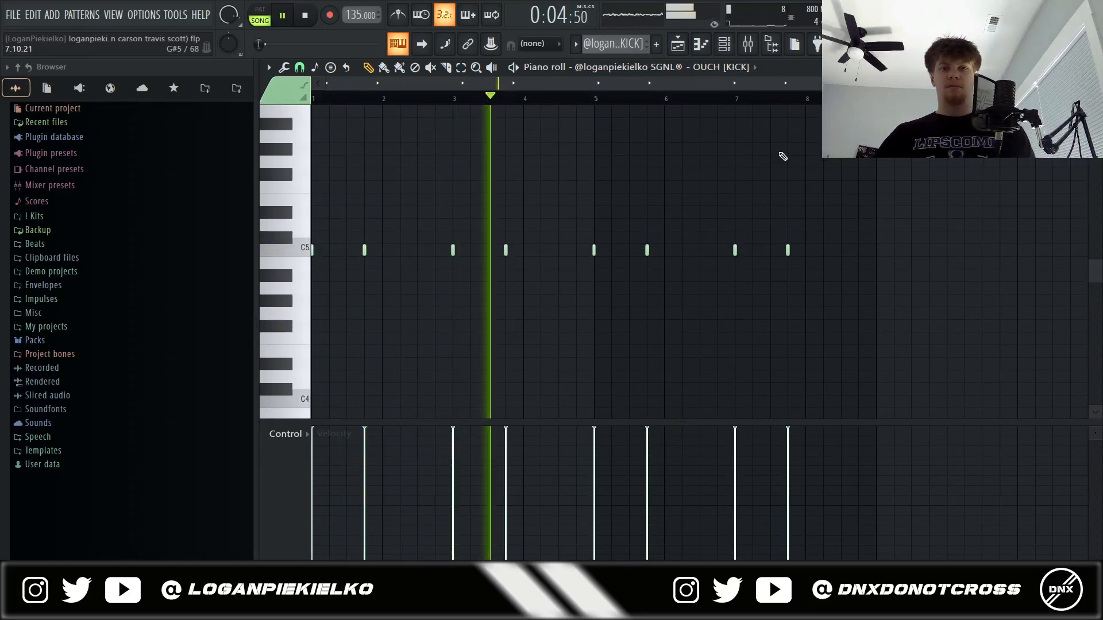
key(space)
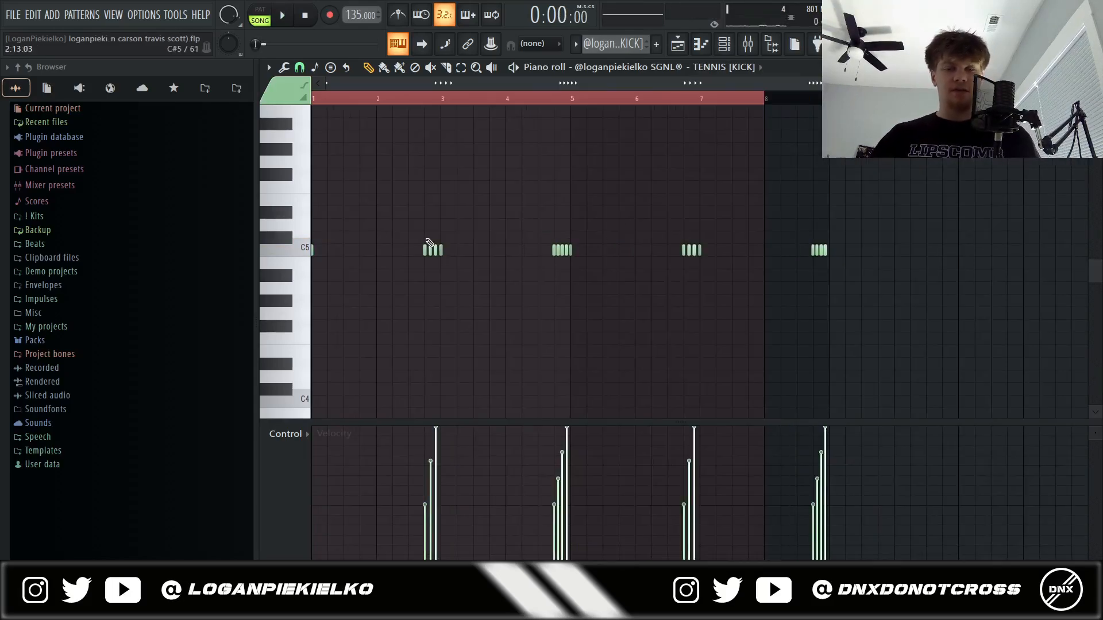
Examine the spacing and velocities of the TENNIS [KICK] rolls in the piano roll and play the pattern back
scroll(422, 276, up, 3)
scroll(476, 296, up, 4)
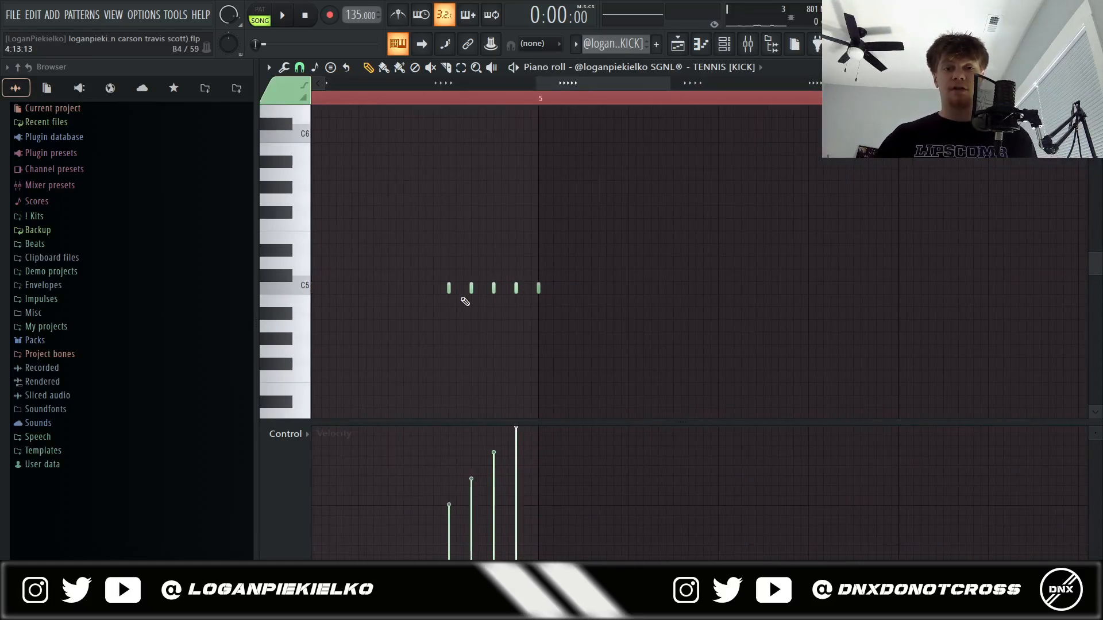
scroll(465, 301, up, 2)
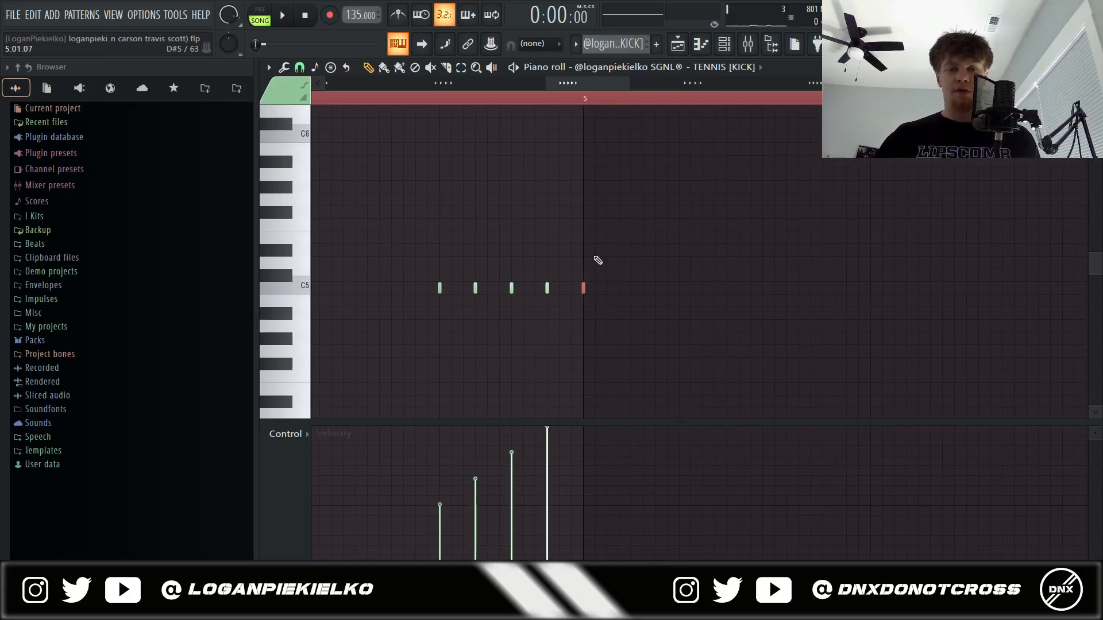
scroll(597, 247, down, 6)
key(space)
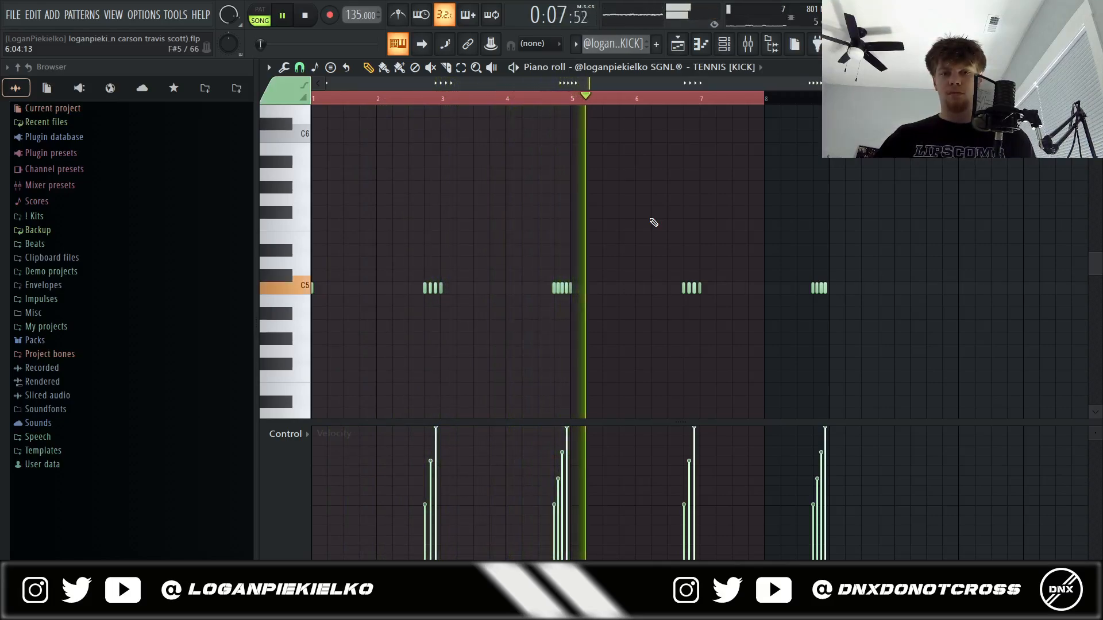
key(space)
scroll(460, 270, up, 3)
drag(519, 257, 450, 306)
drag(823, 257, 713, 319)
scroll(713, 319, down, 3)
Audition the ZORKLE [OPEN HAT] and REMOVE [OPEN HAT] patterns one after the other in the piano roll
right_click(624, 351)
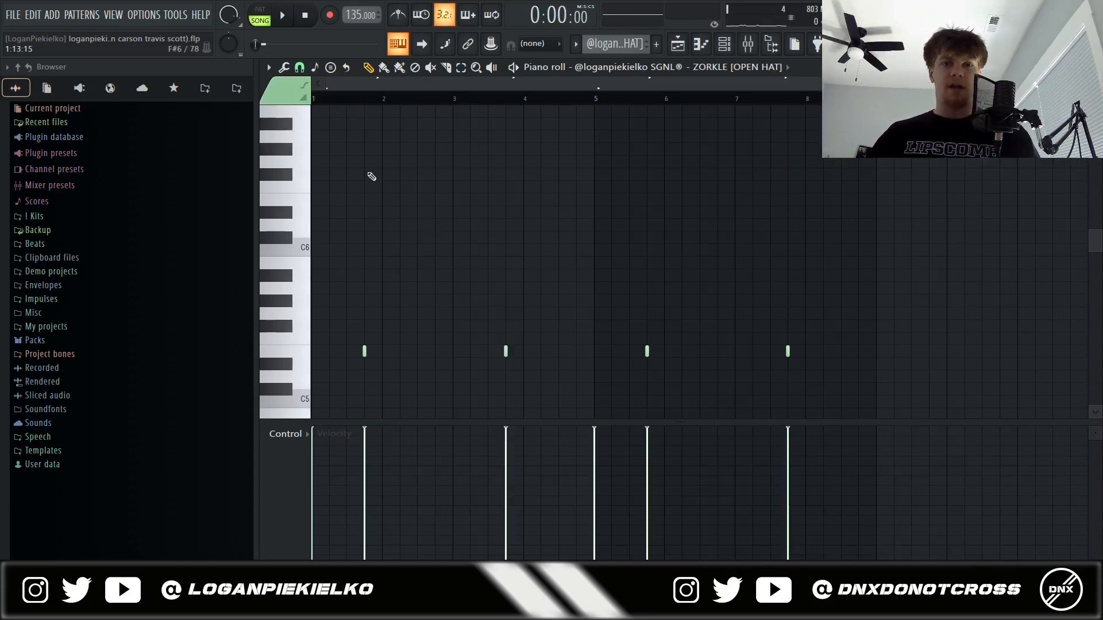
scroll(372, 176, down, 4)
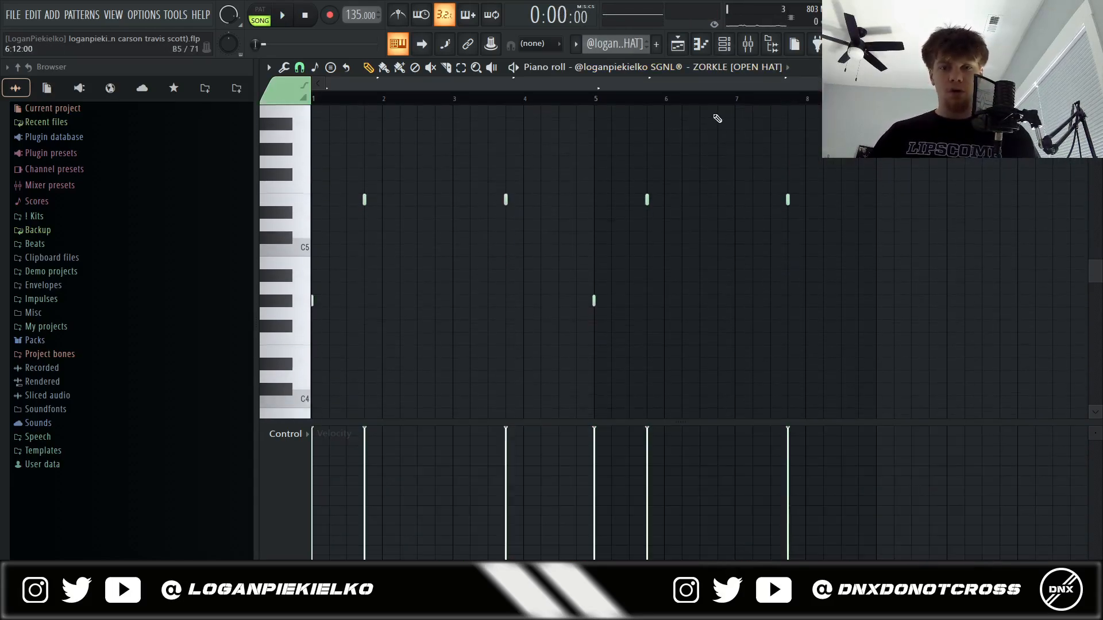
key(space)
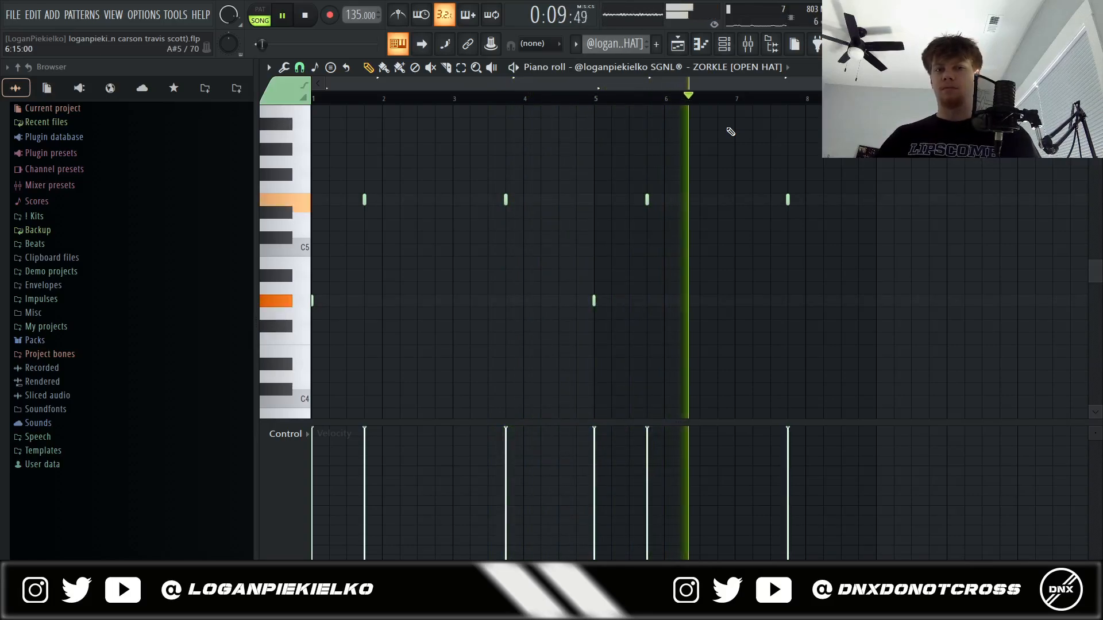
key(space)
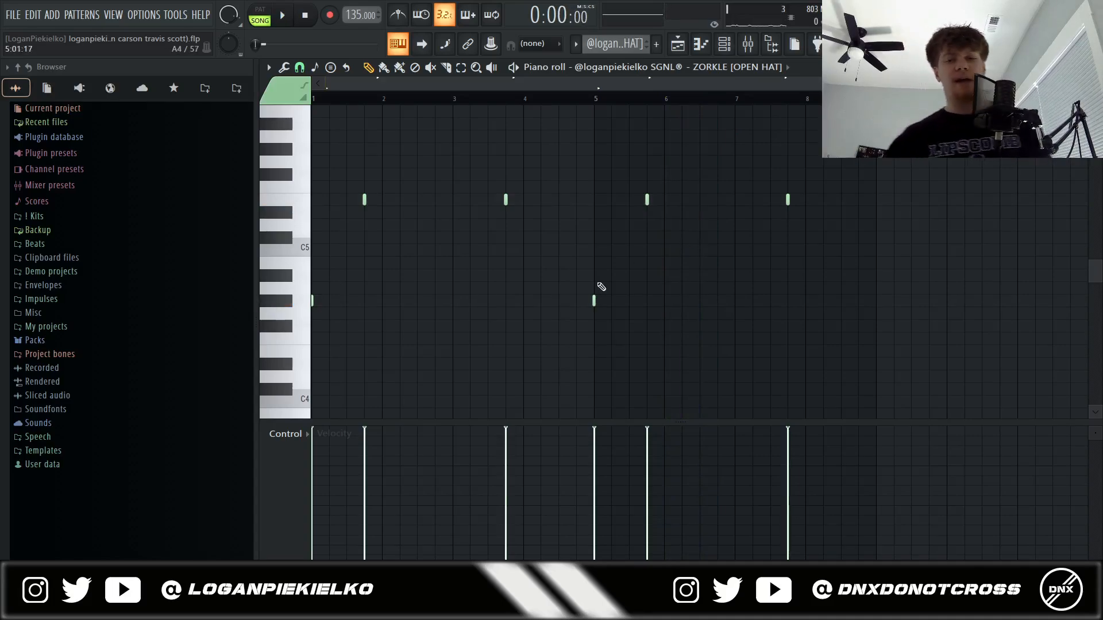
drag(644, 263, 322, 362)
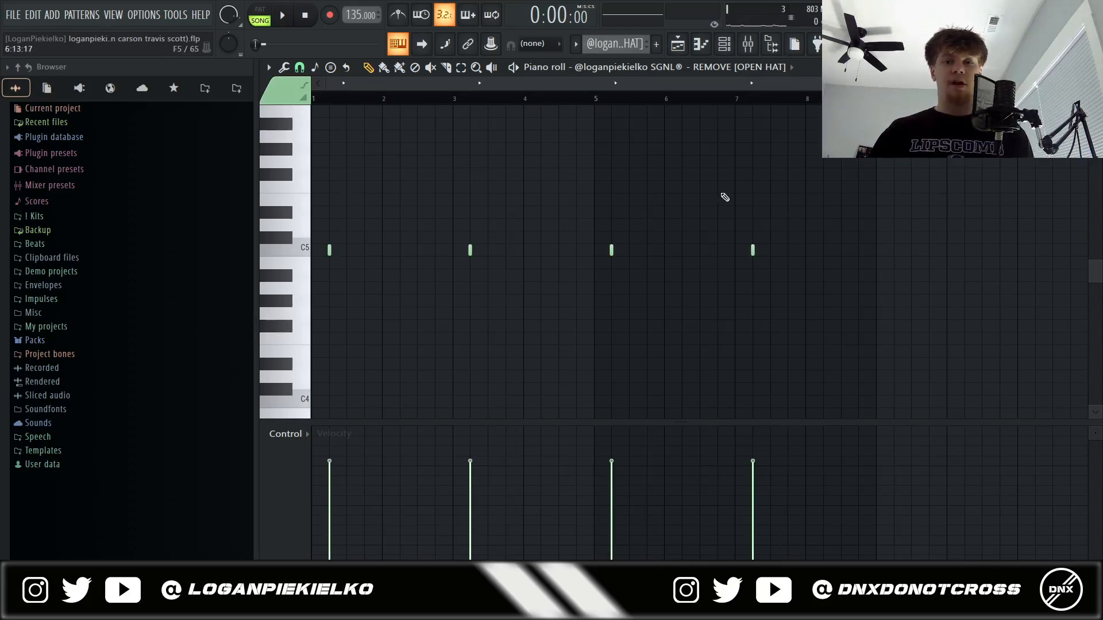
key(space)
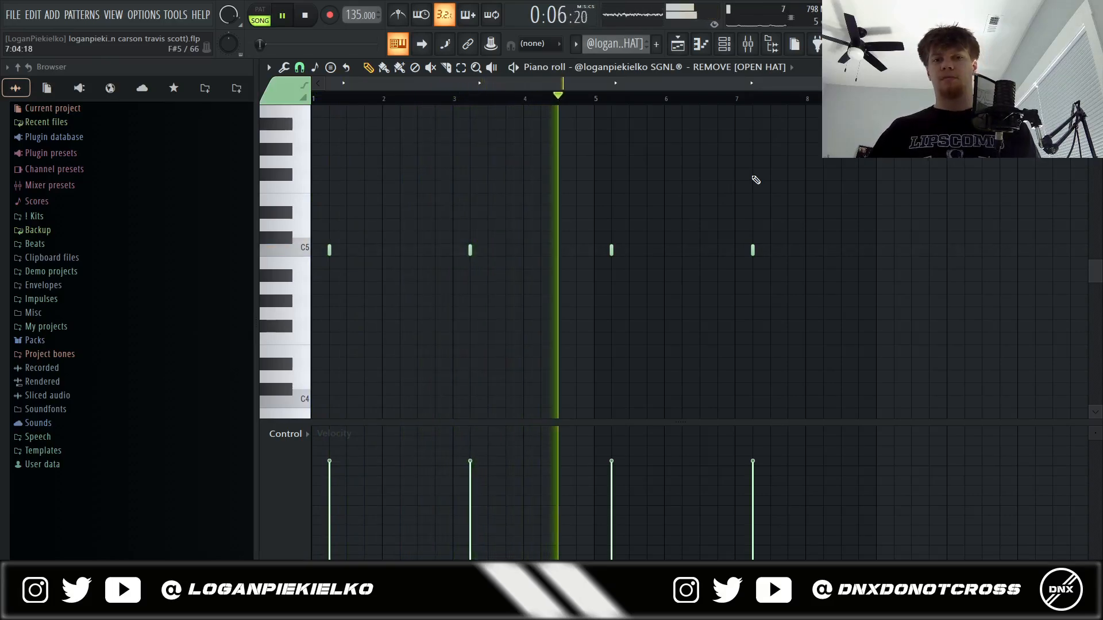
key(space)
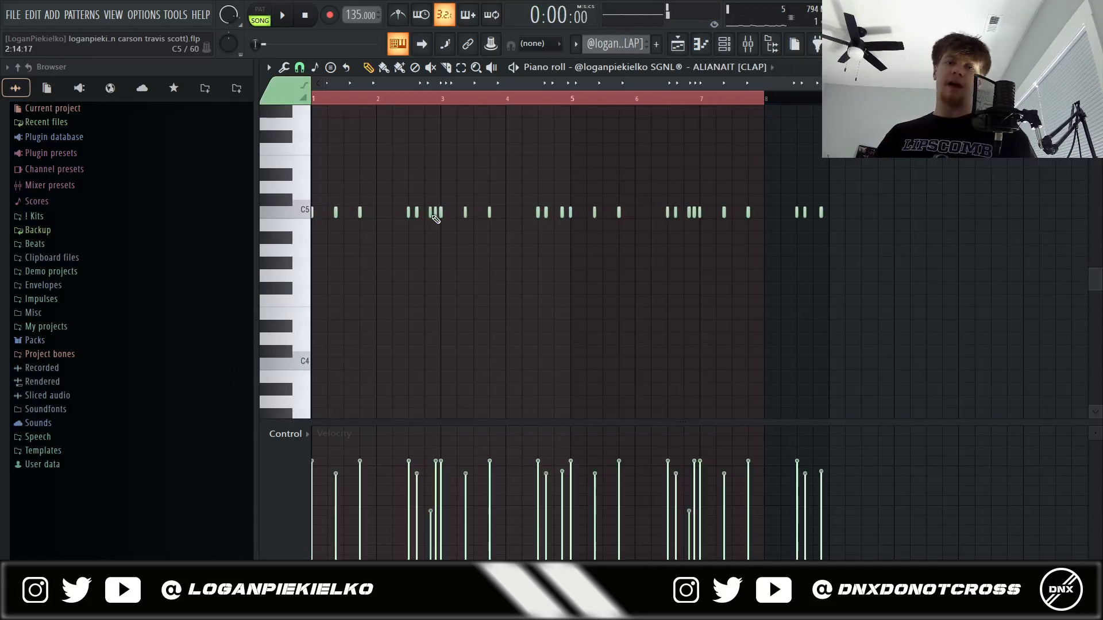
Play back the ALIANAIT [CLAP] pattern in the piano roll and close it
scroll(452, 228, up, 2)
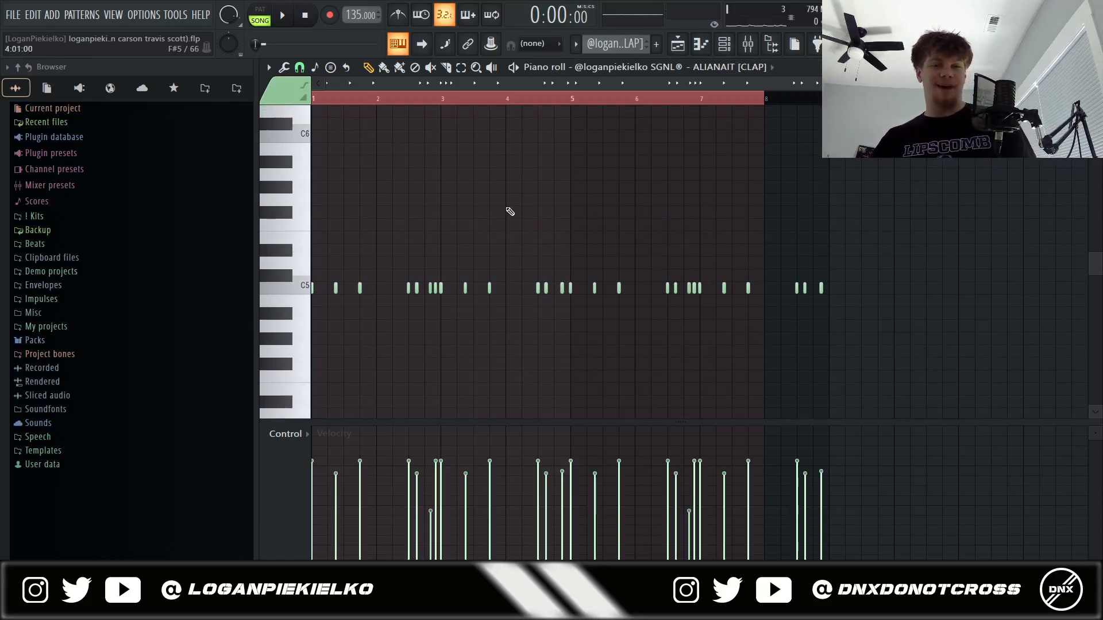
key(space)
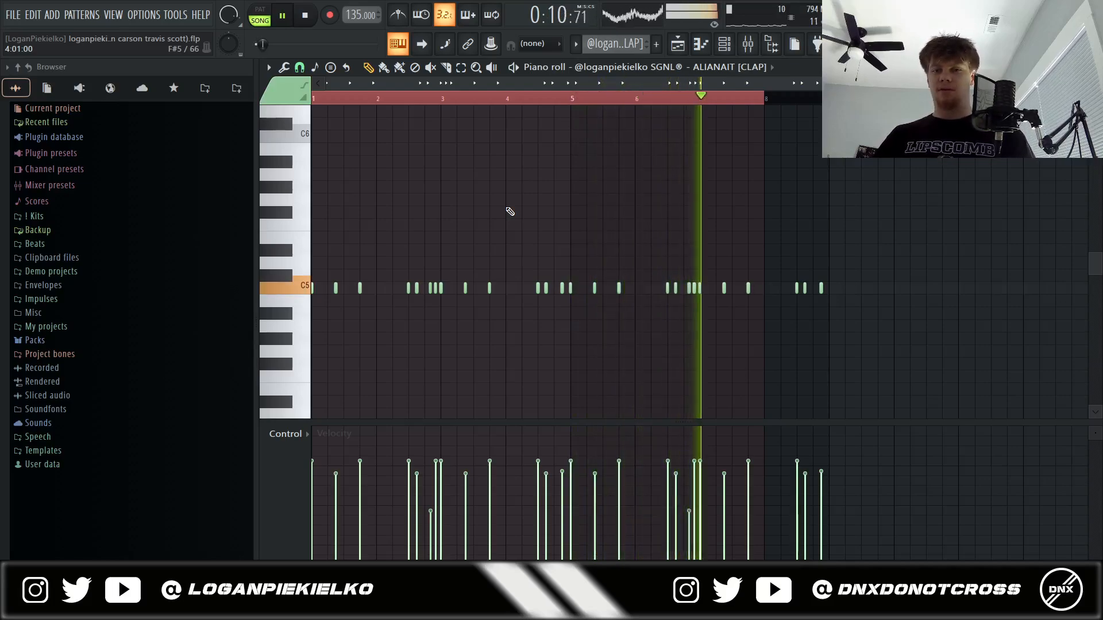
key(space)
key(Escape)
Audition the SUBJECT [SNARE] and SODARUFDONFALLONME [SNARE] patterns in the piano roll and return to the playlist
double_click(467, 402)
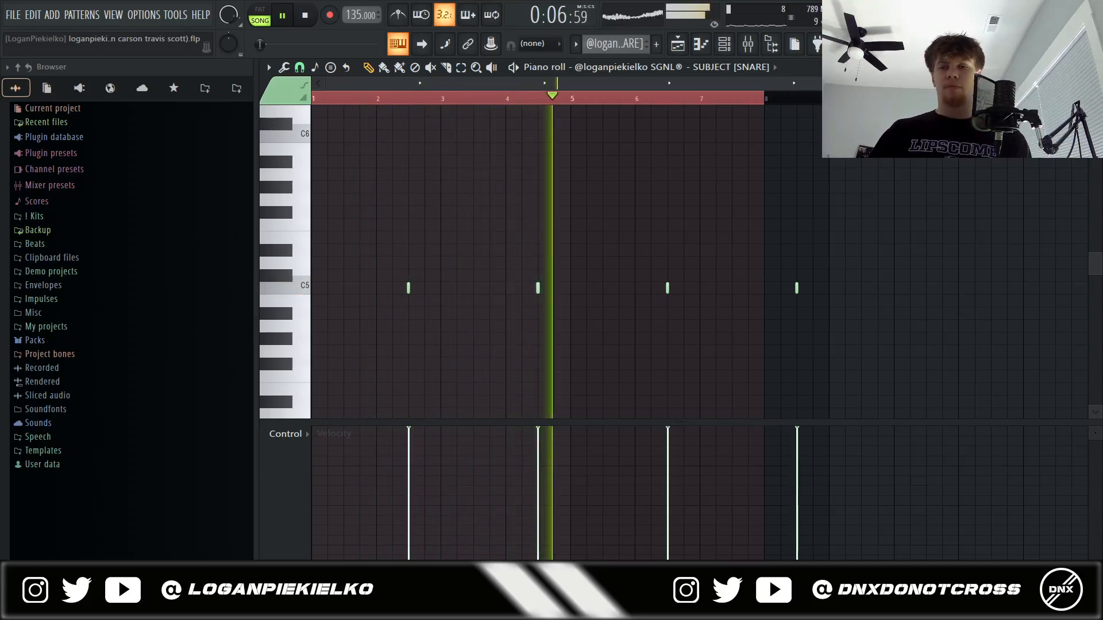
key(F7)
key(space)
key(F7)
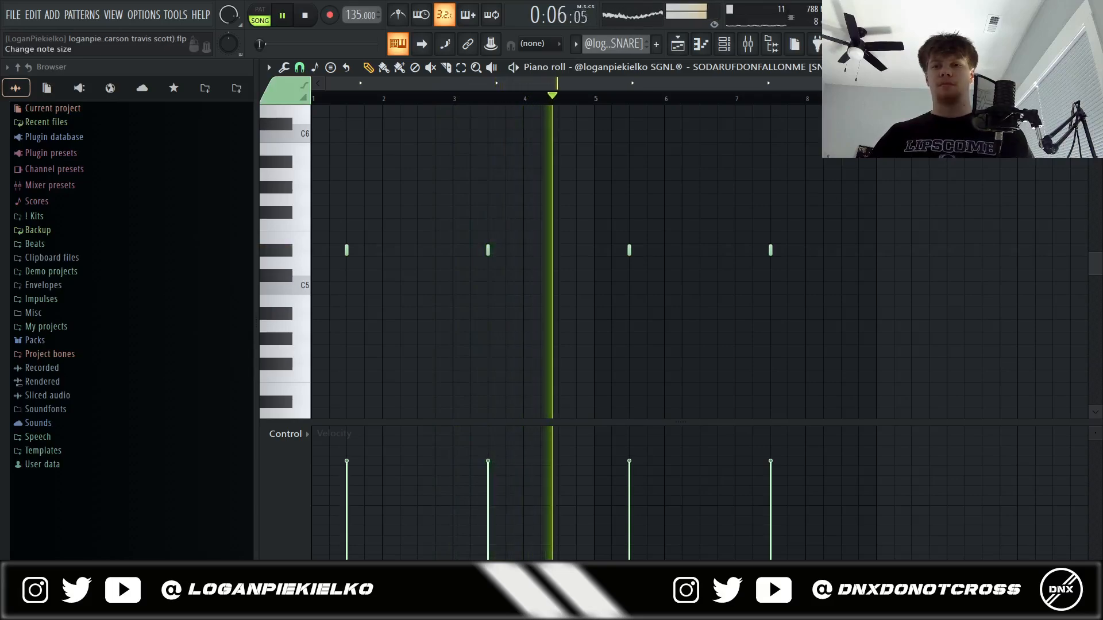
key(space)
key(F5)
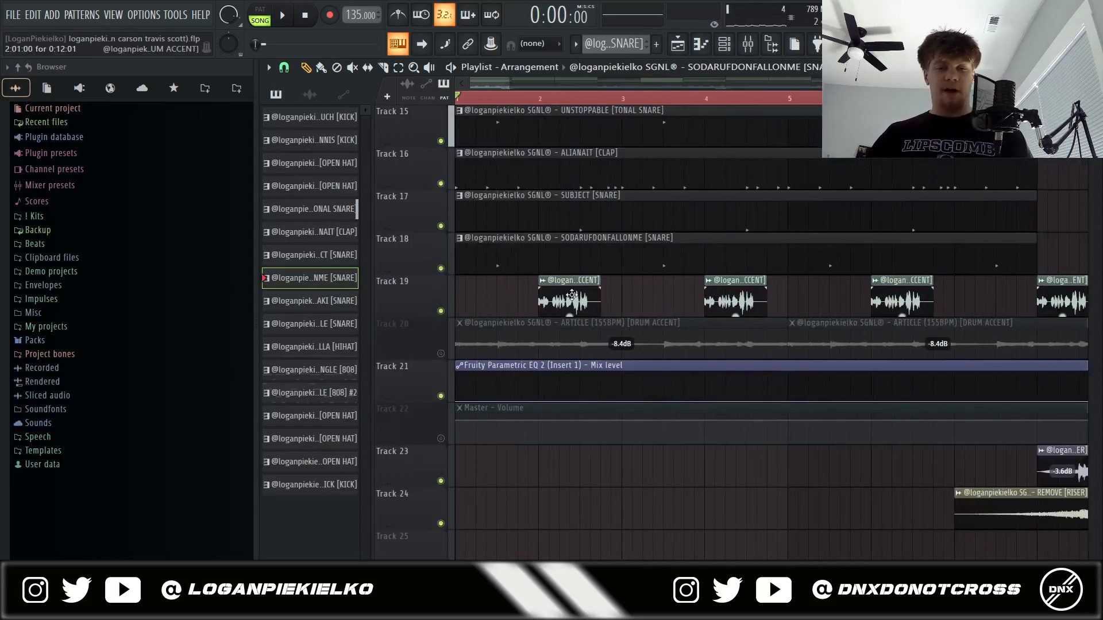
Inspect the sample settings of the PERFORMANCE V2 (128BPM) [DRUM ACCENT] clip on Track 19 and review the intro drum tracks
double_click(572, 295)
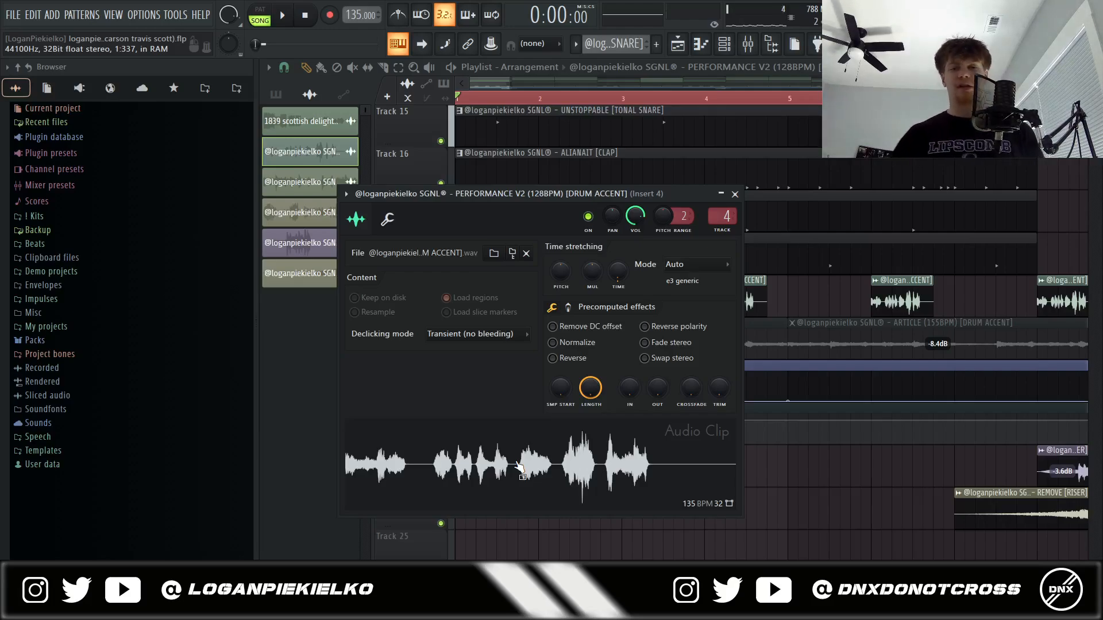
click(734, 194)
scroll(682, 250, up, 4)
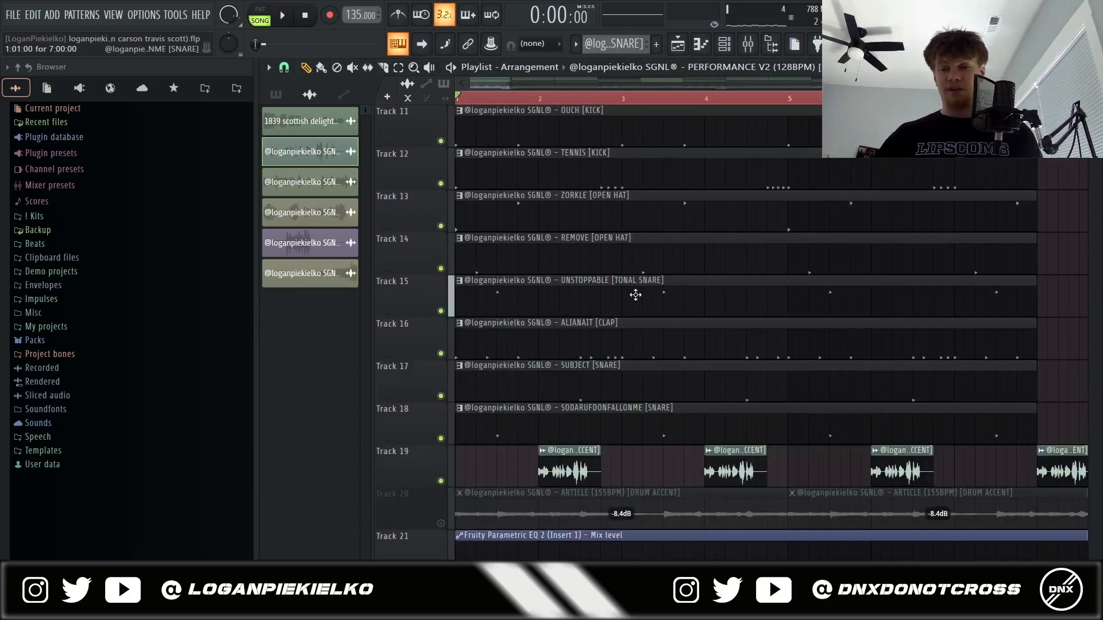
scroll(636, 294, up, 1)
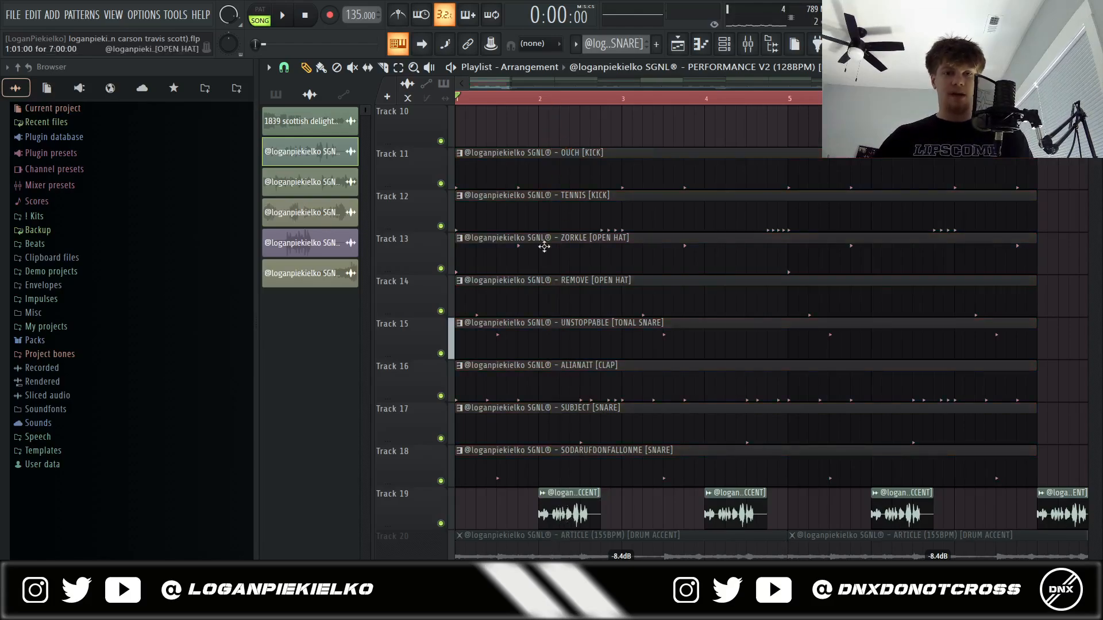
scroll(599, 287, down, 1)
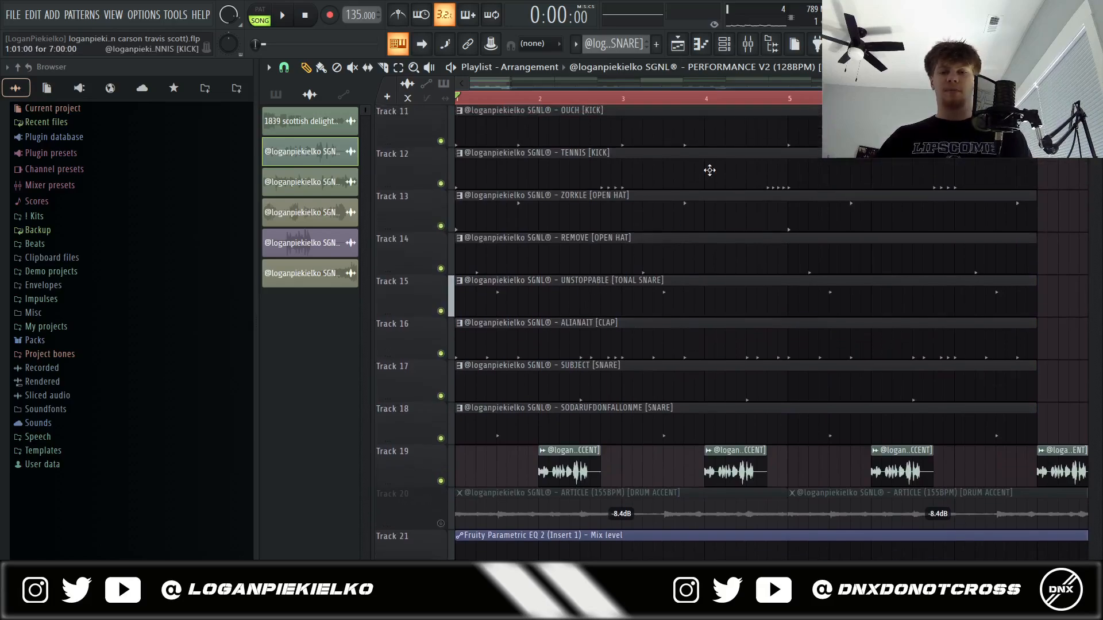
Play the intro drums from the start and solo Track 19 to hear the PERFORMANCE V2 drum accent alone
key(space)
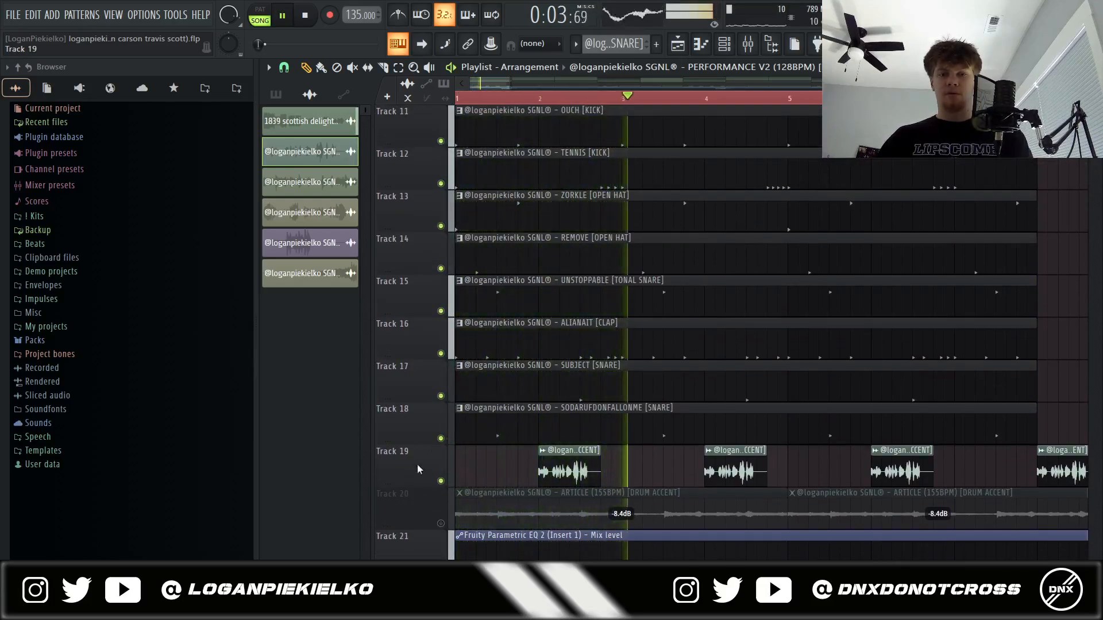
right_click(441, 481)
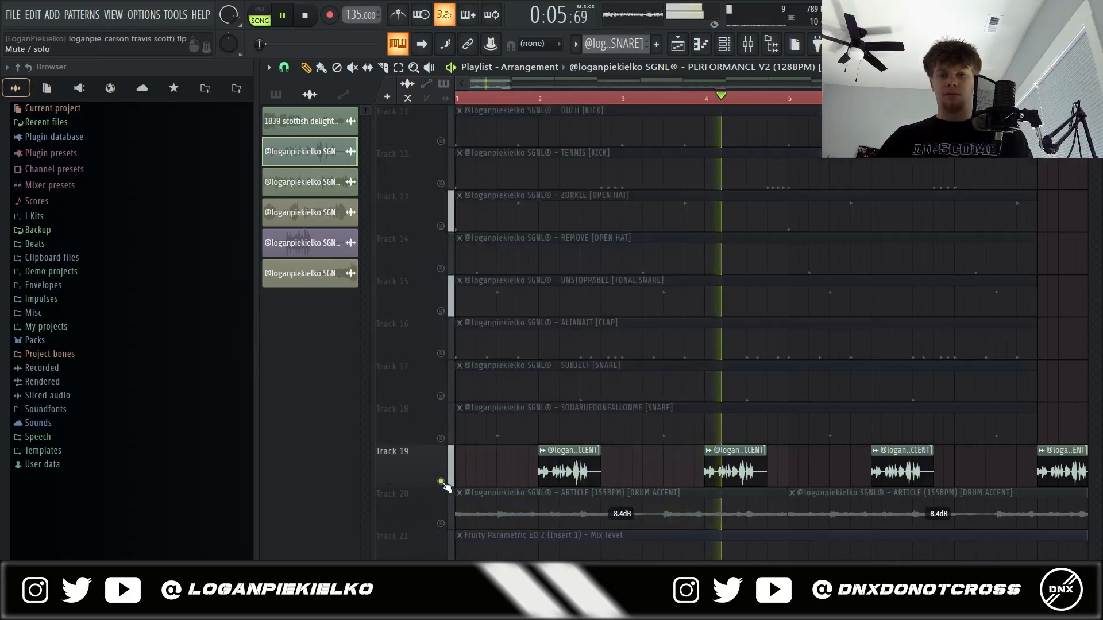
right_click(442, 481)
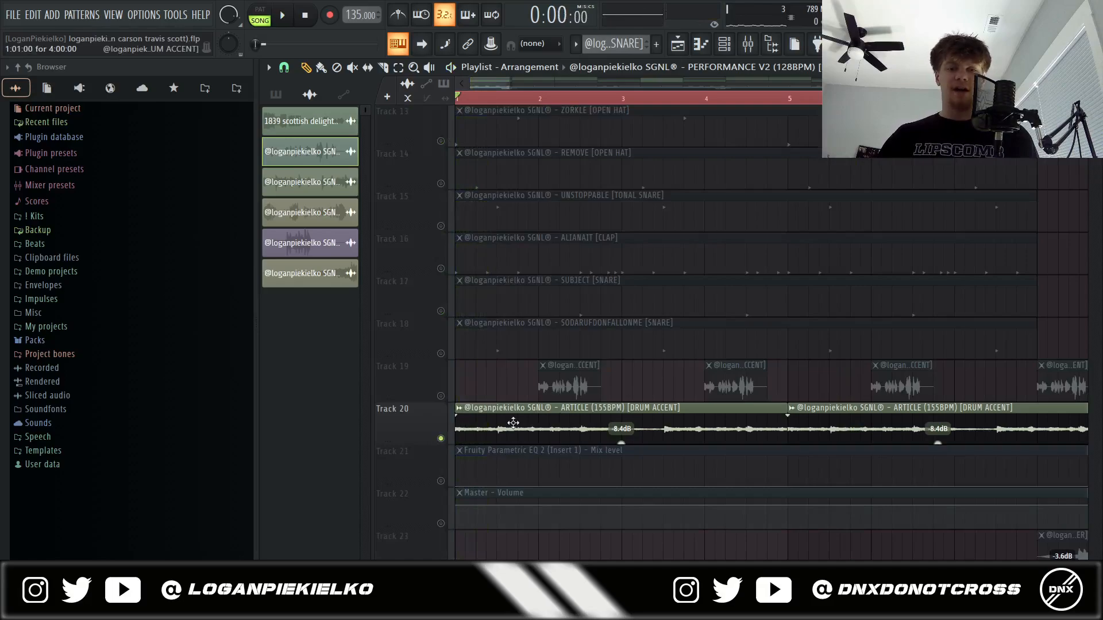
Audition the soloed ARTICLE (155BPM) [DRUM ACCENT] on Track 20 and the REMOVE and BEHAVIOR risers on Tracks 24 and 23
key(space)
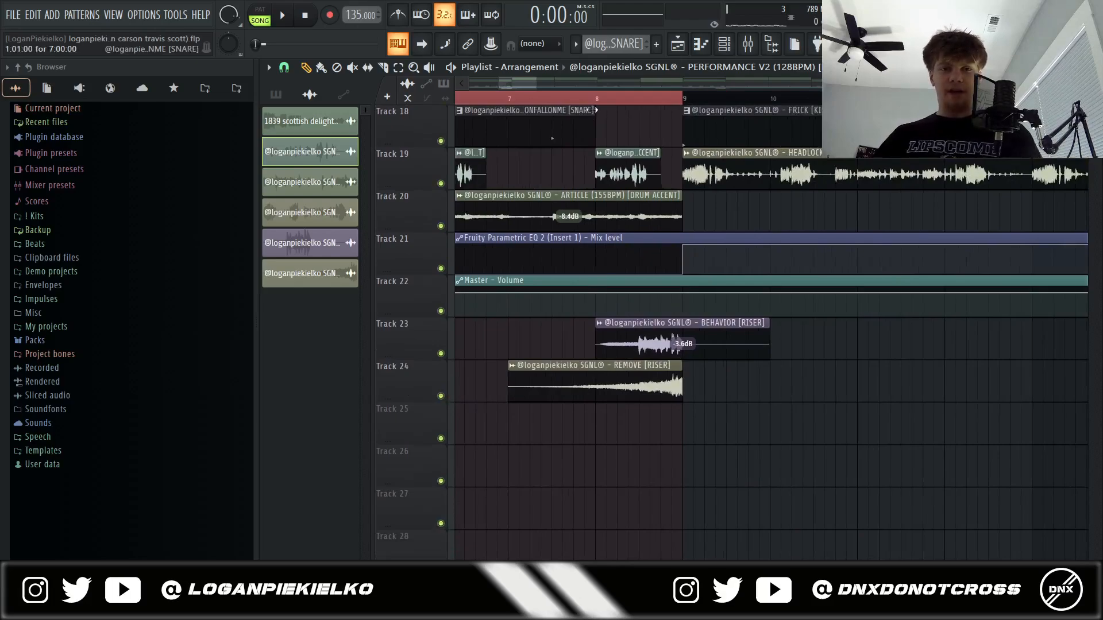
ctrl+click(440, 397)
key(space)
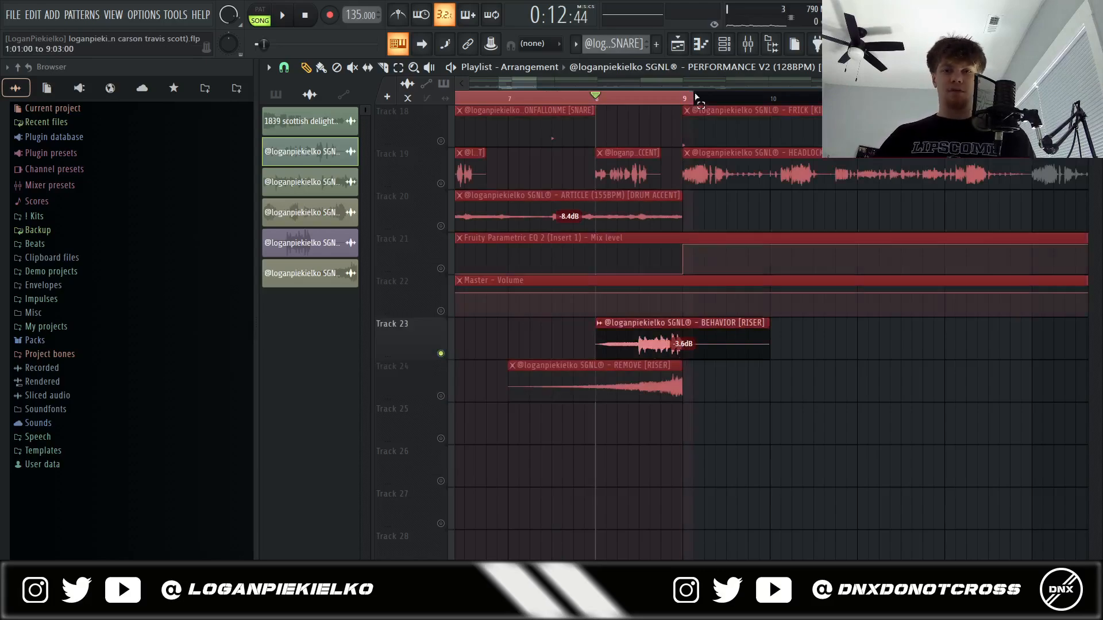
key(space)
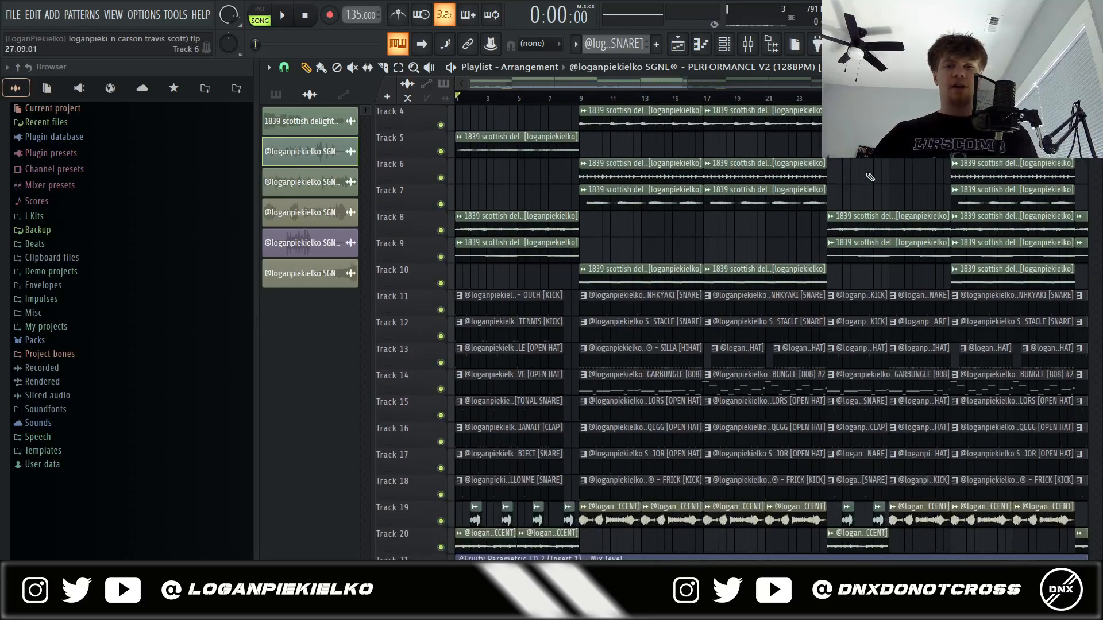
Play the arrangement from the start and audition the ISAPOINHKYAKI [SNARE] and OBSTACLE [SNARE] patterns in the piano roll
scroll(871, 177, down, 3)
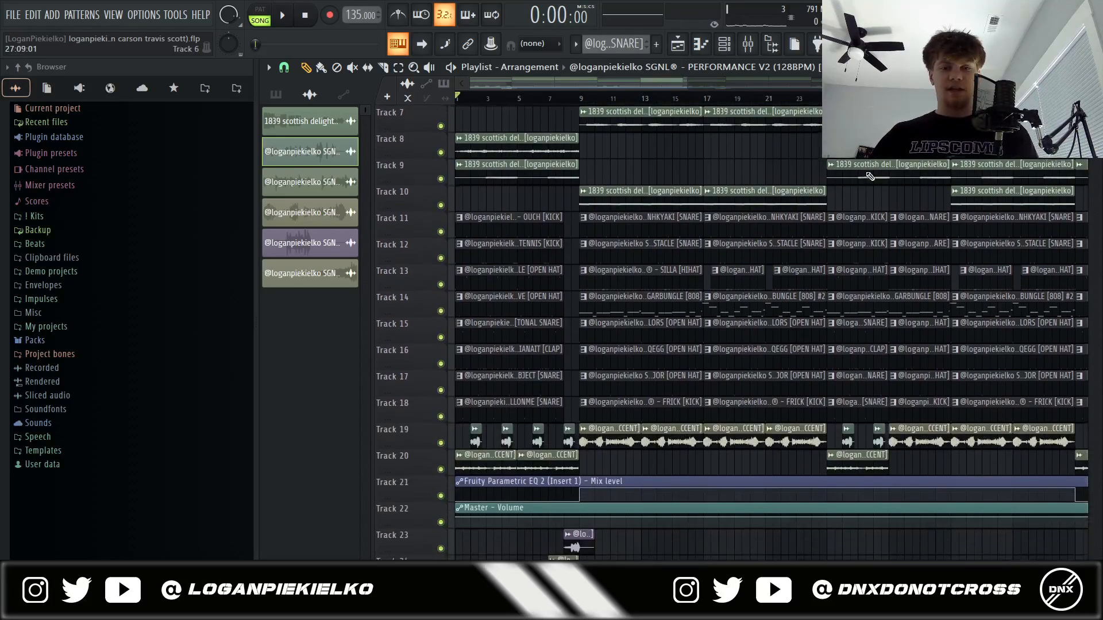
key(space)
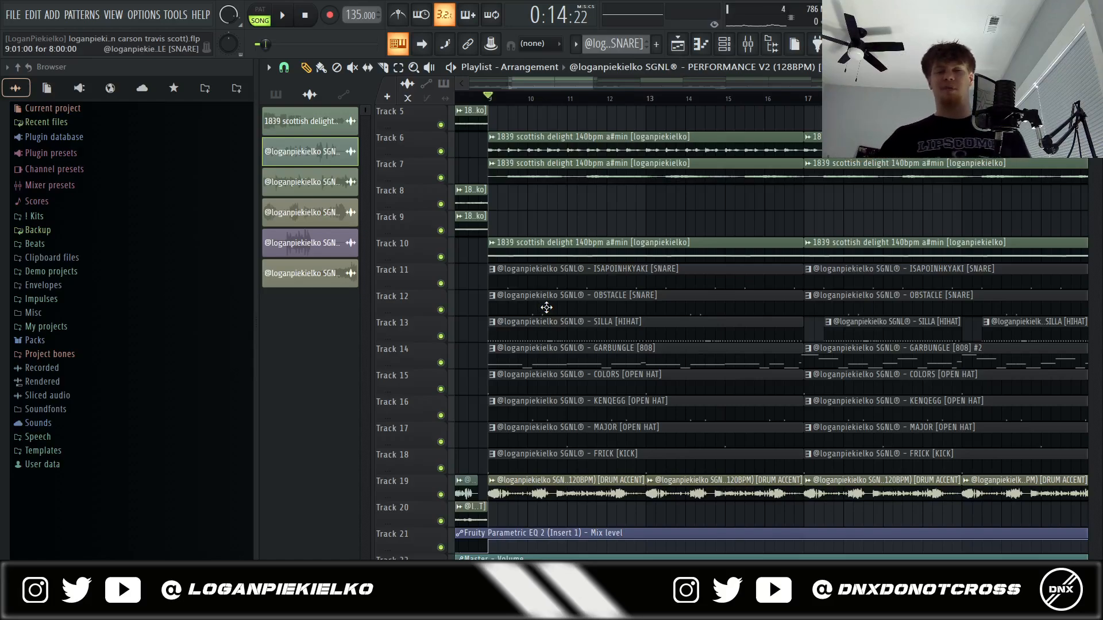
key(F7)
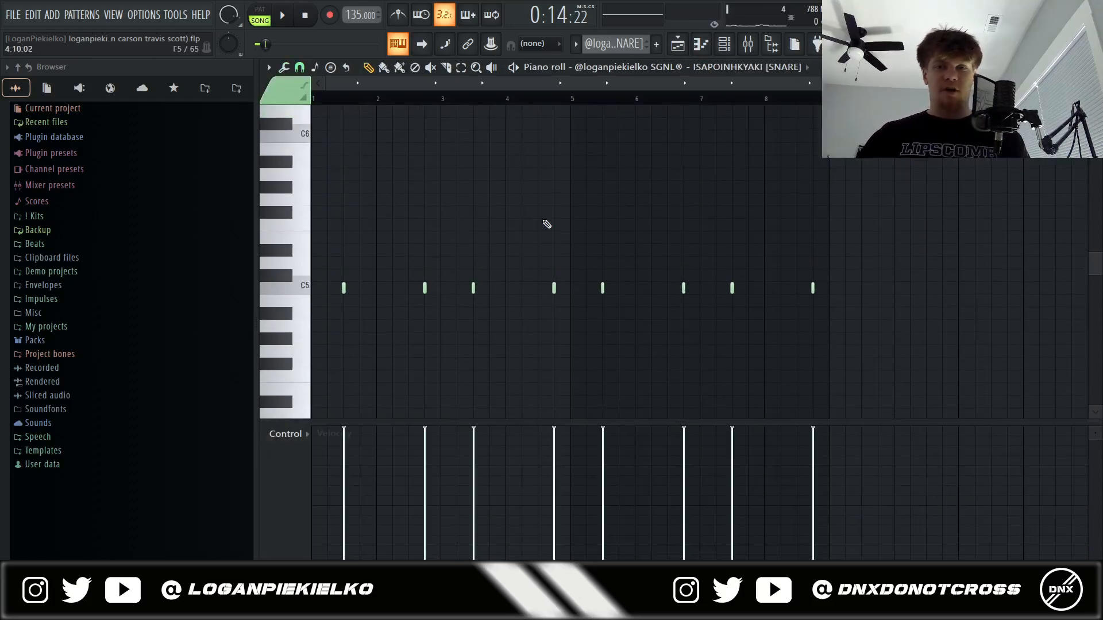
key(space)
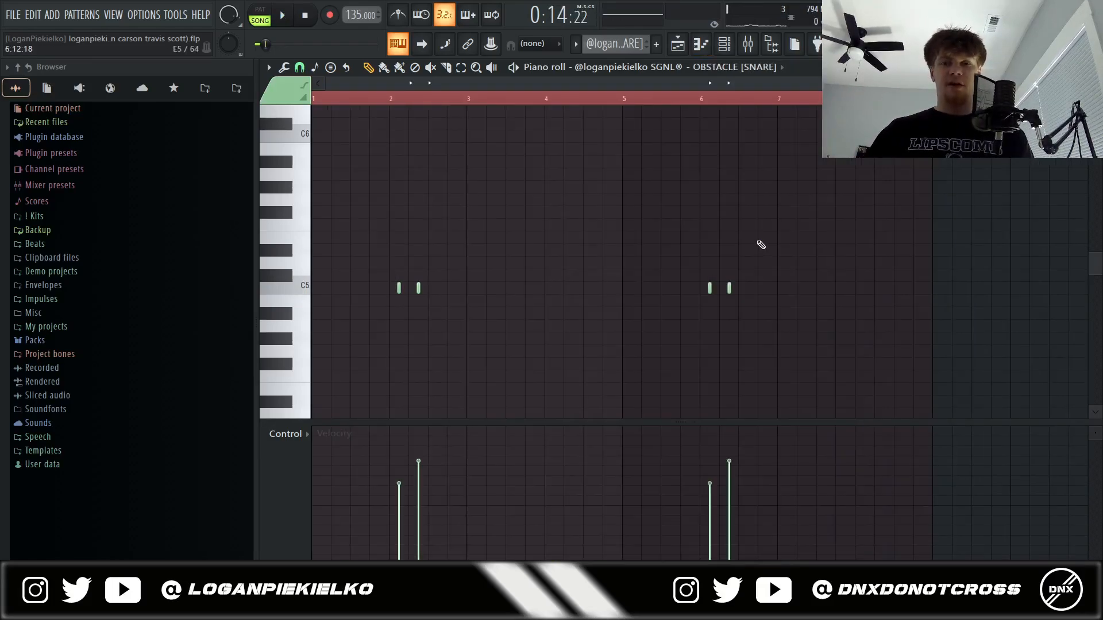
key(space)
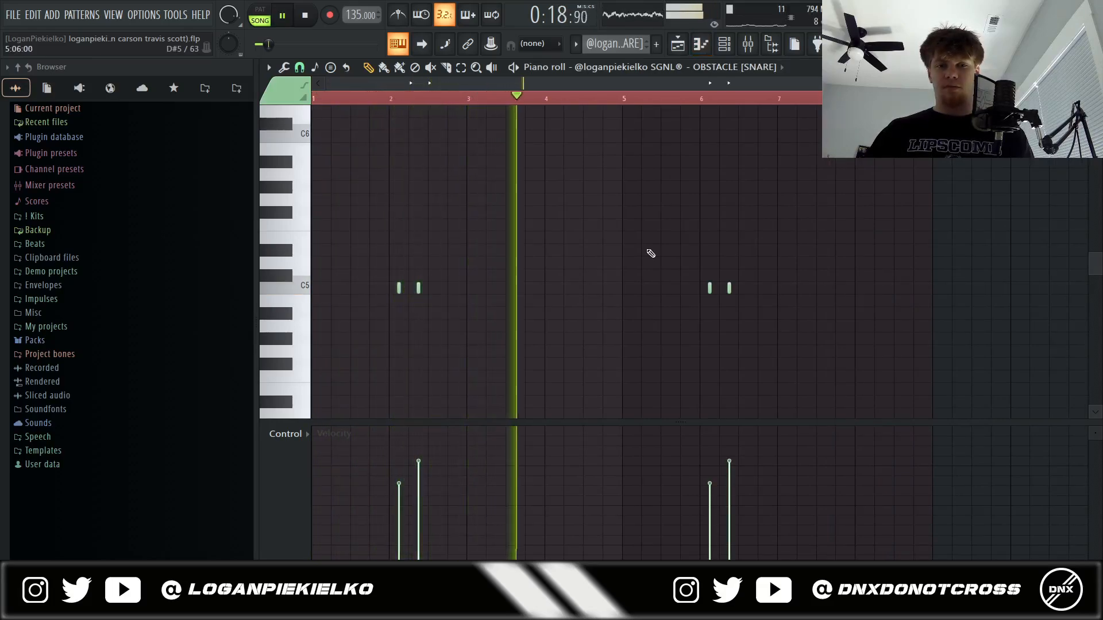
key(space)
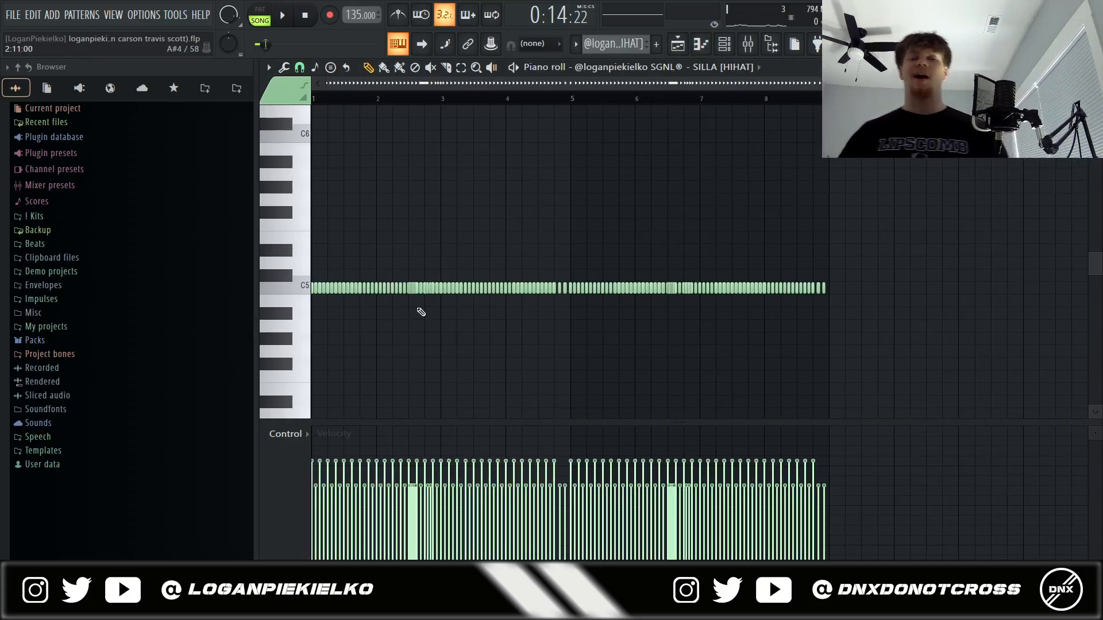
Examine the hi-hat notes, rolls and velocities of the SILLA [HIHAT] pattern in the piano roll
scroll(277, 321, up, 3)
scroll(299, 314, up, 1)
scroll(448, 322, down, 1)
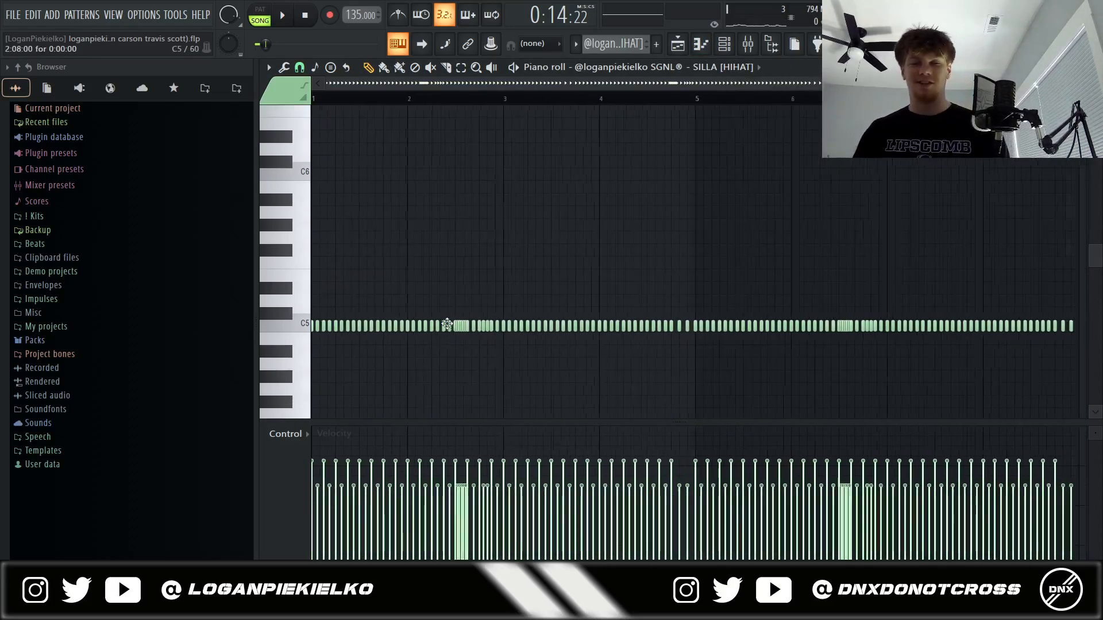
scroll(457, 321, down, 1)
scroll(456, 320, down, 2)
scroll(459, 318, down, 1)
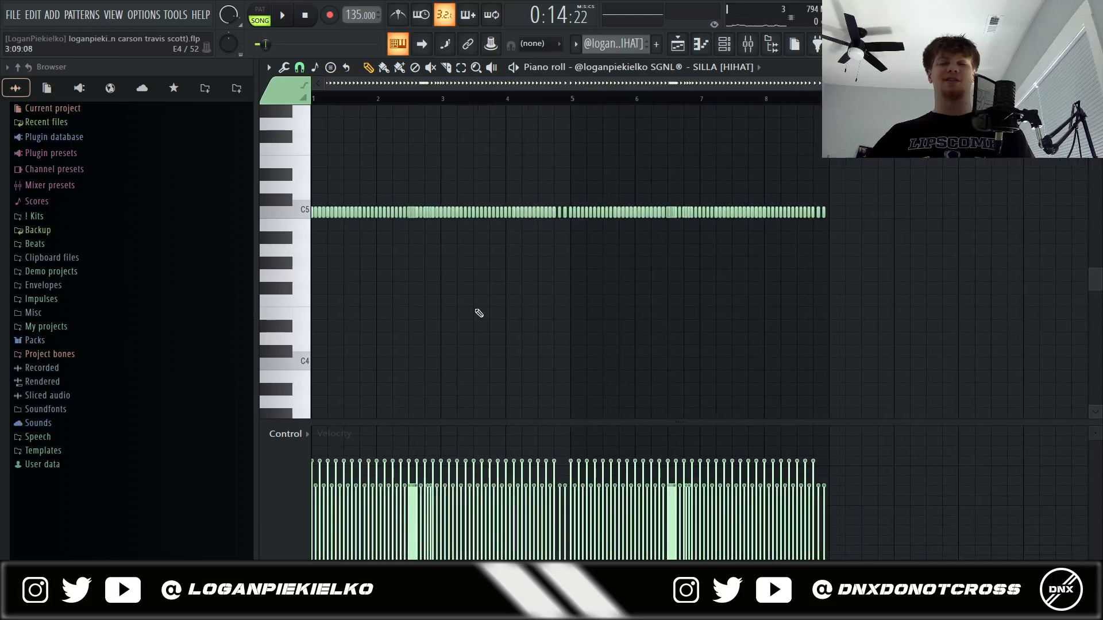
scroll(575, 293, up, 2)
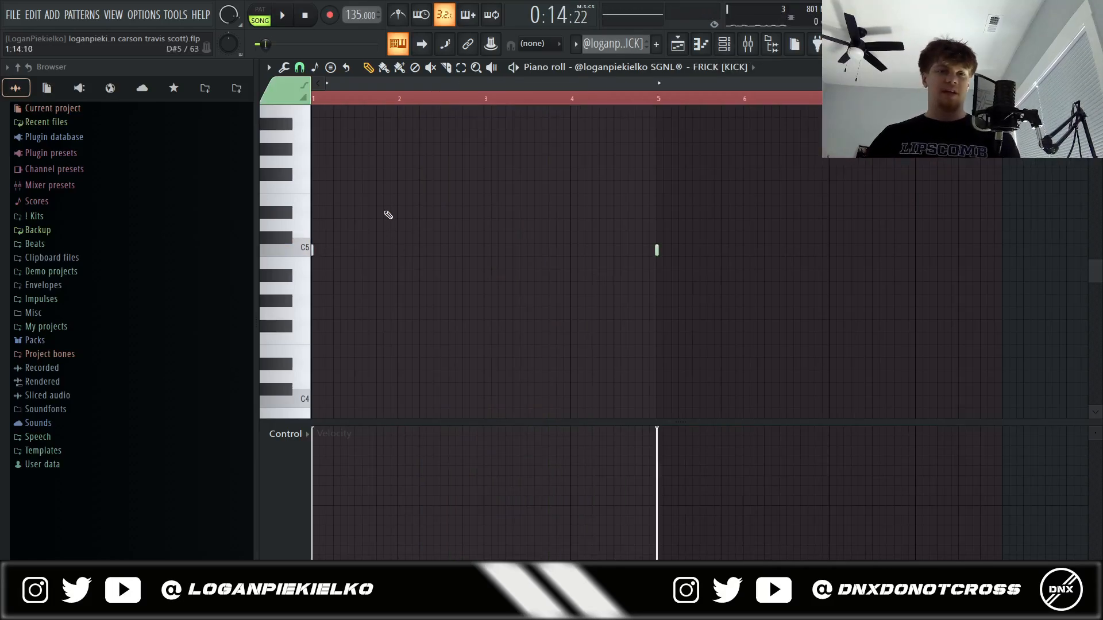
Audition the FRICK [KICK] pattern and review the GARBUNGLE [808] notes in the piano roll
key(space)
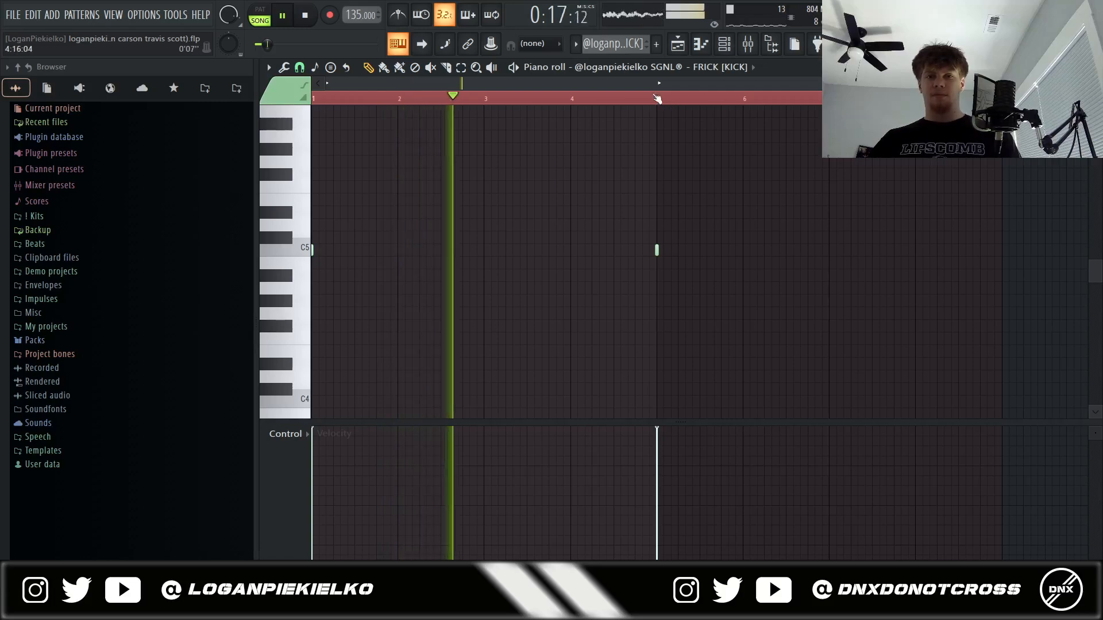
click(674, 98)
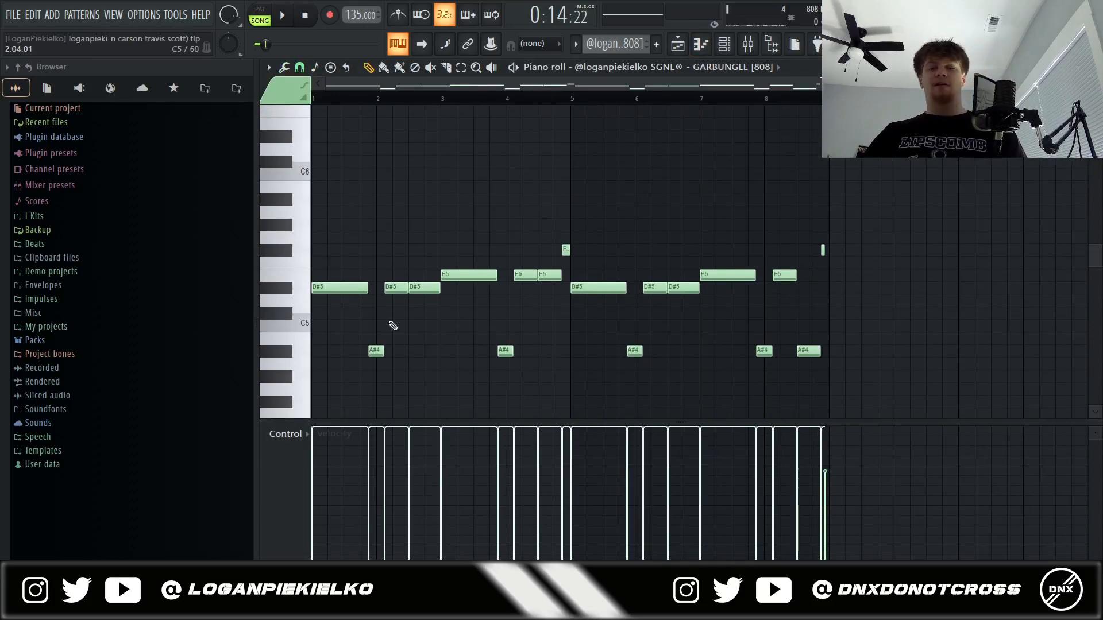
scroll(320, 322, up, 3)
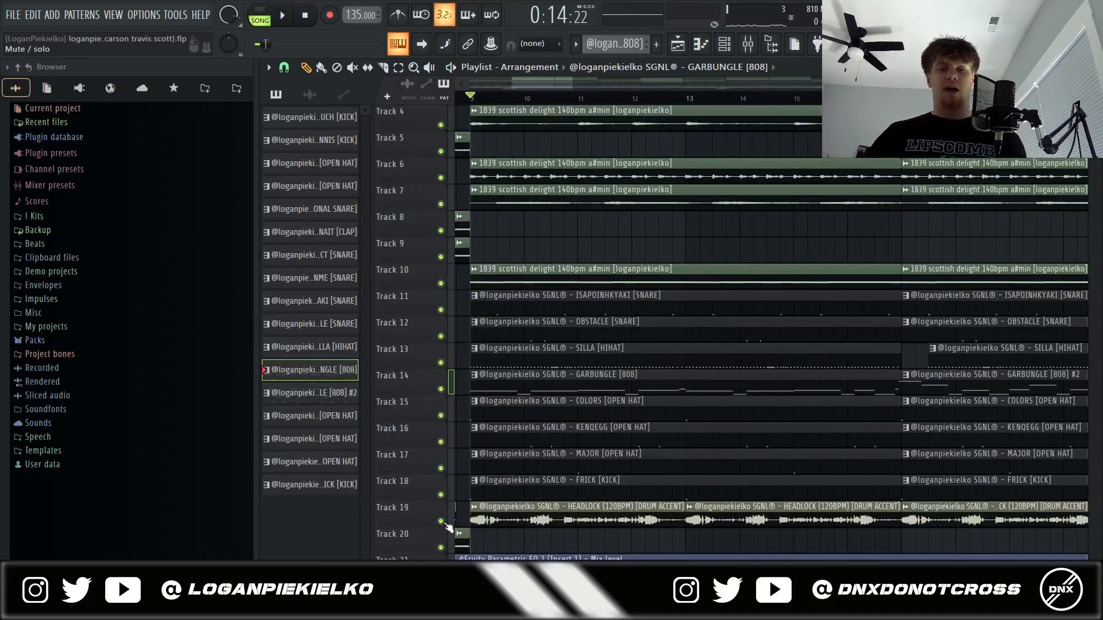
Solo Track 19 and inspect the sample settings of its HEADLOCK (120BPM) [DRUM ACCENT] clip
right_click(445, 523)
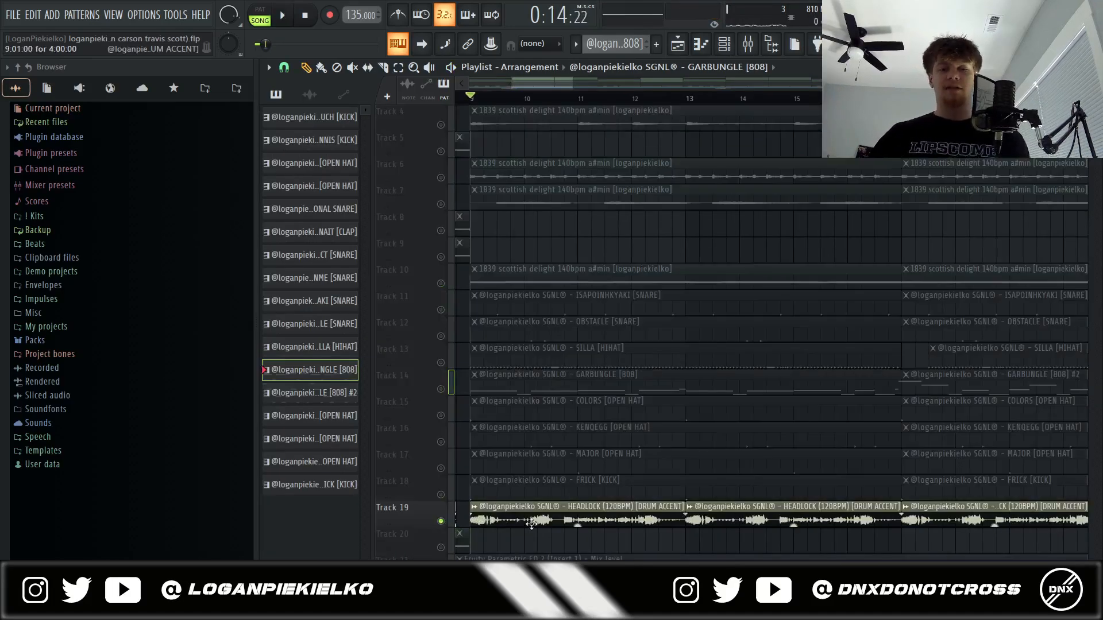
double_click(516, 520)
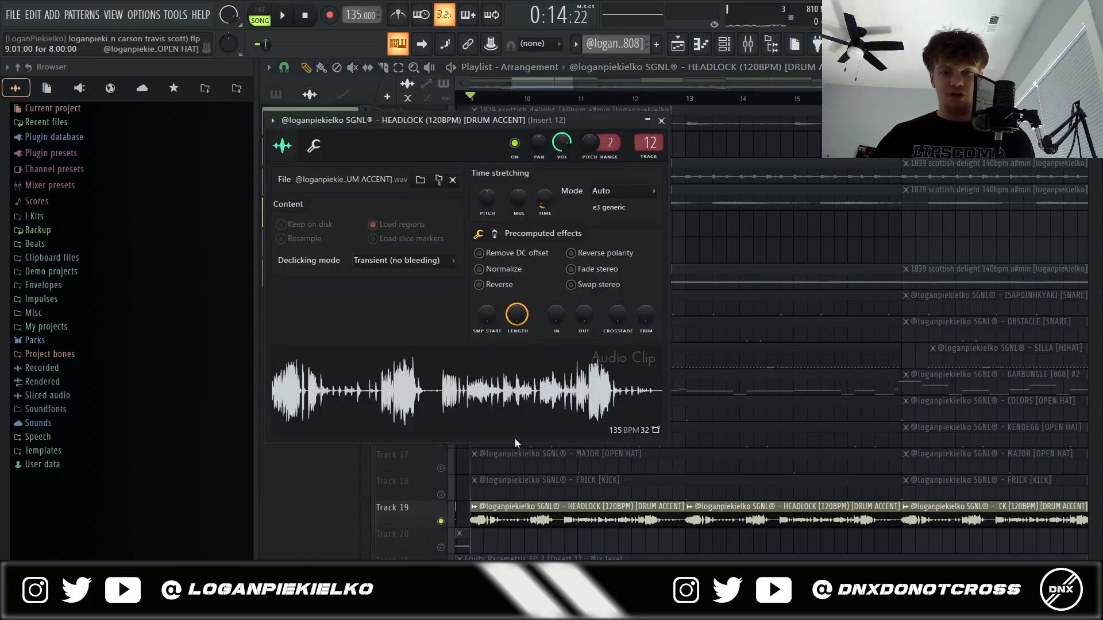
click(661, 121)
scroll(502, 256, down, 2)
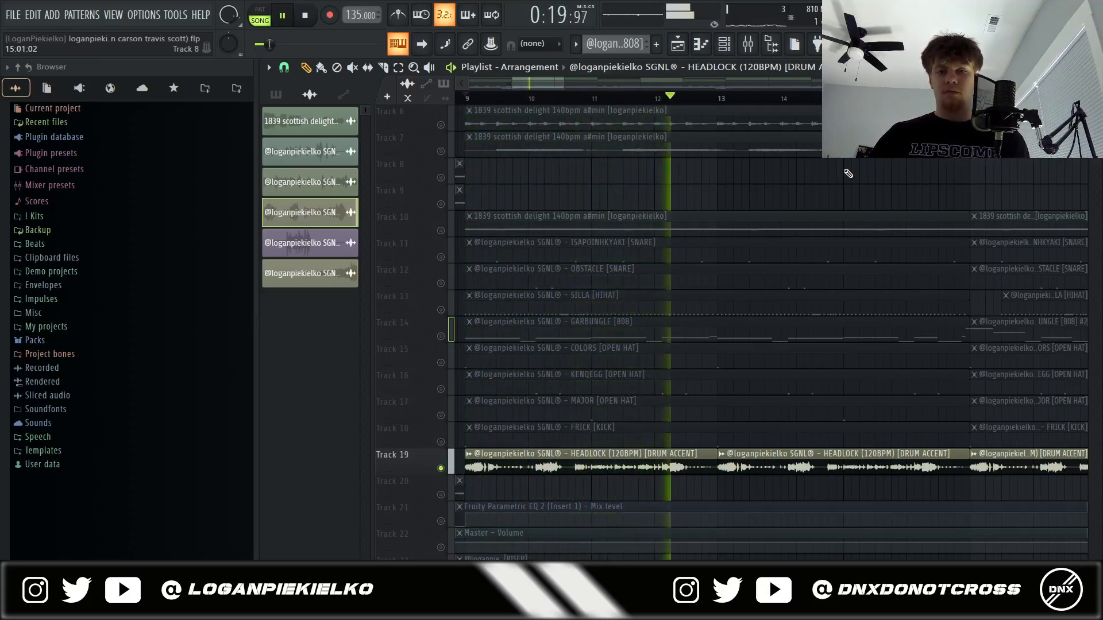
Audition the SILLA [HIHAT] on Track 13 together with Track 19's HEADLOCK accent, and play the beat with all tracks enabled
right_click(441, 310)
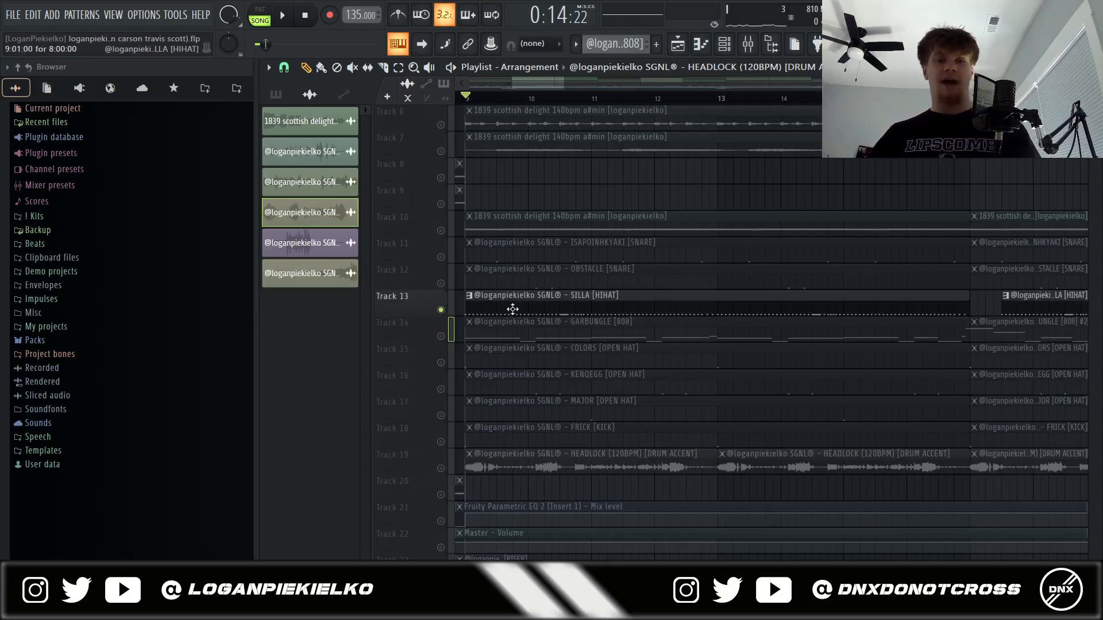
key(space)
click(441, 469)
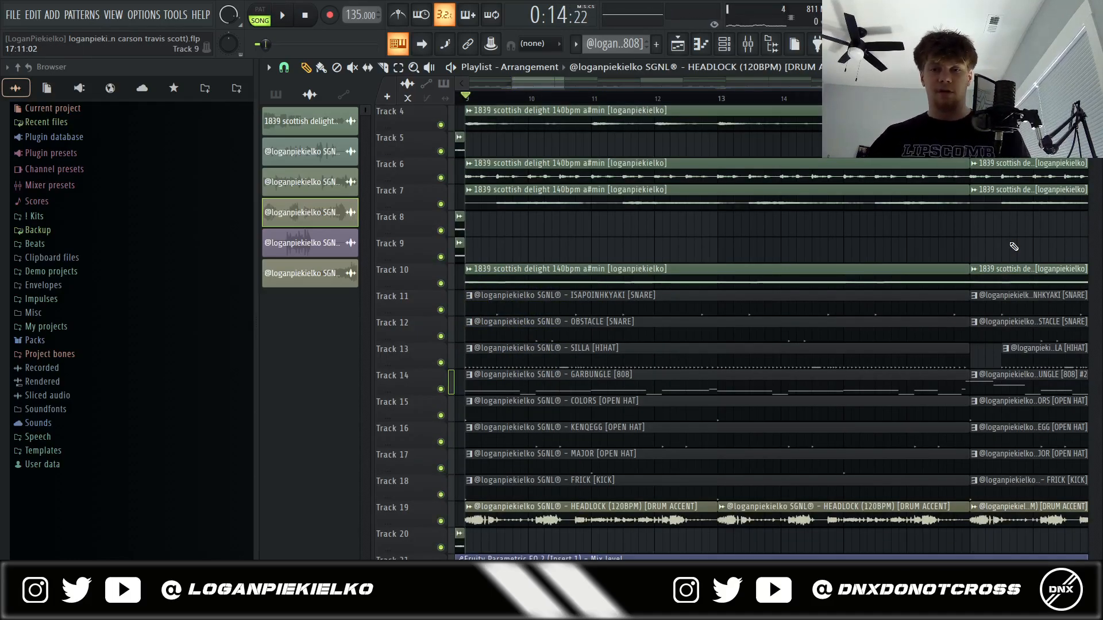
key(space)
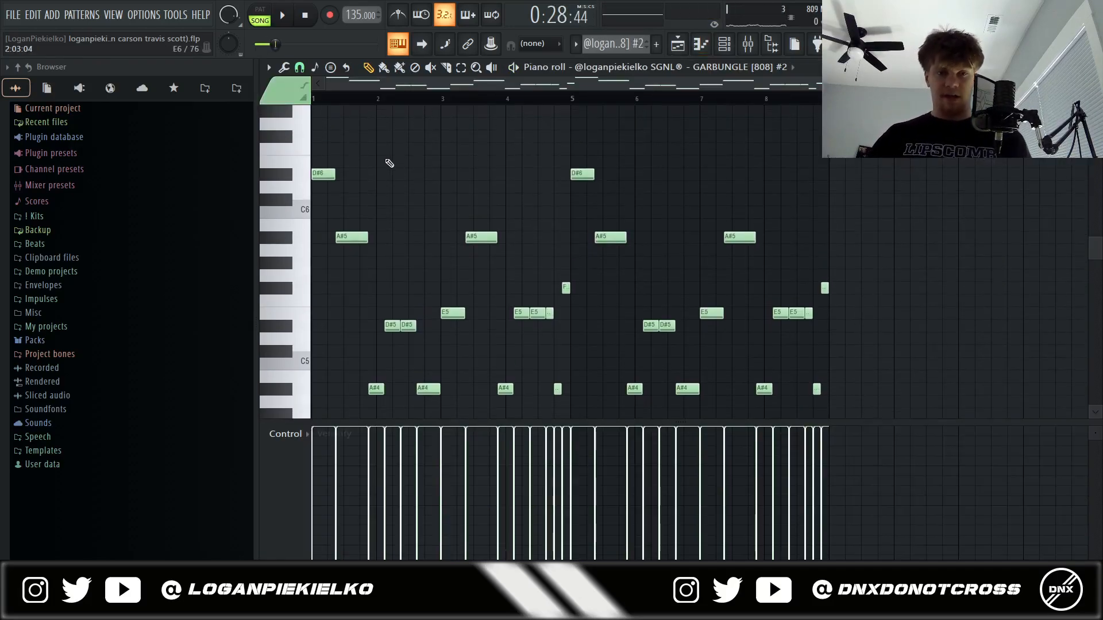
Select the high D#6 and A#5 notes in GARBUNGLE [808] #2, demonstrate shifting them one octave down and back up, and deselect them
scroll(550, 216, up, 2)
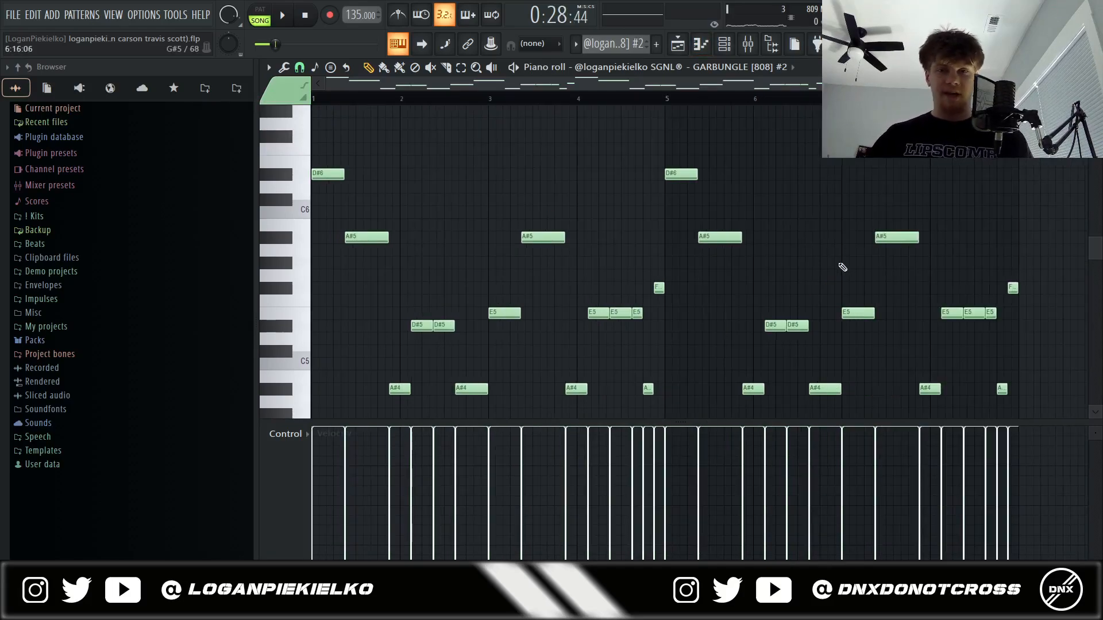
drag(970, 272, 313, 167)
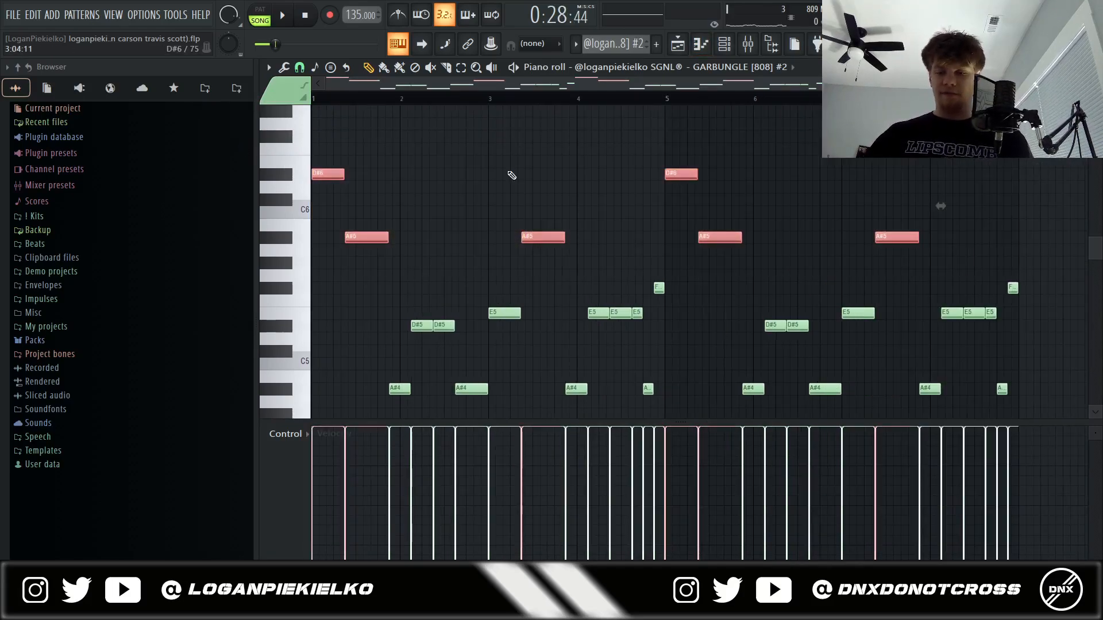
key(ctrl+Down)
key(ctrl+Up)
key(ctrl+Down)
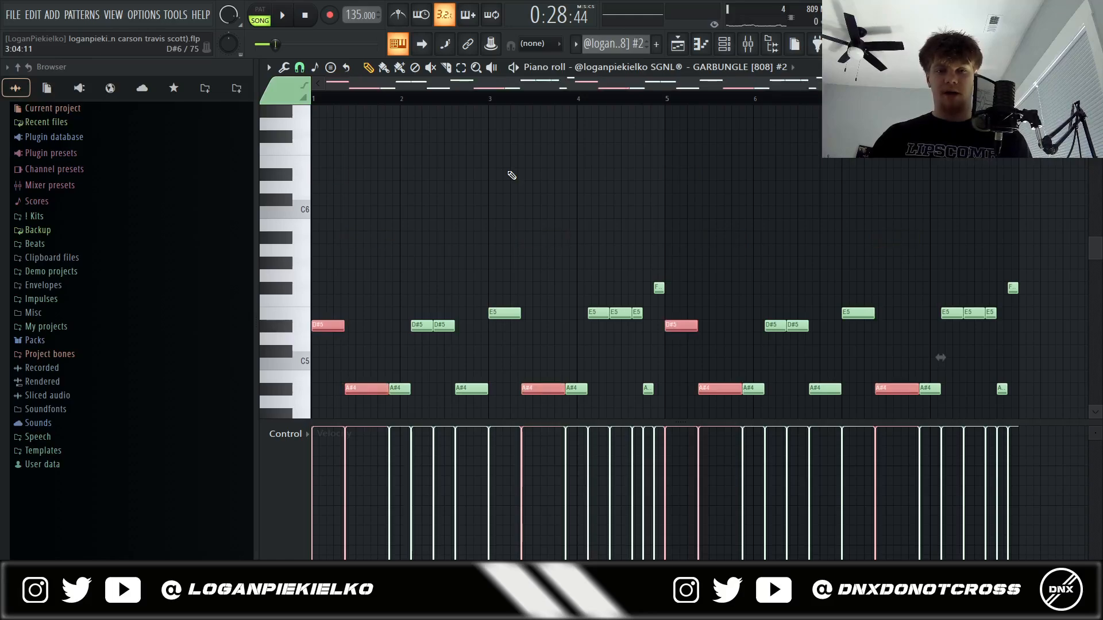
key(ctrl+Up)
key(ctrl+d)
Audition the GARBUNGLE [808] #2 pattern within the beat and return to the playlist to view the opening sections
key(space)
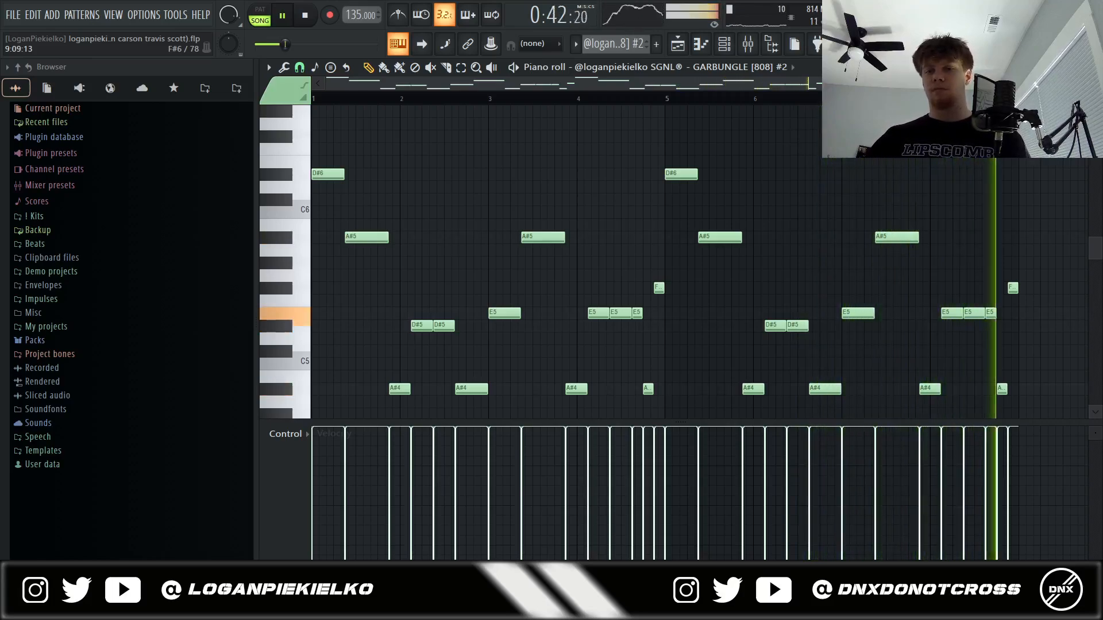
key(space)
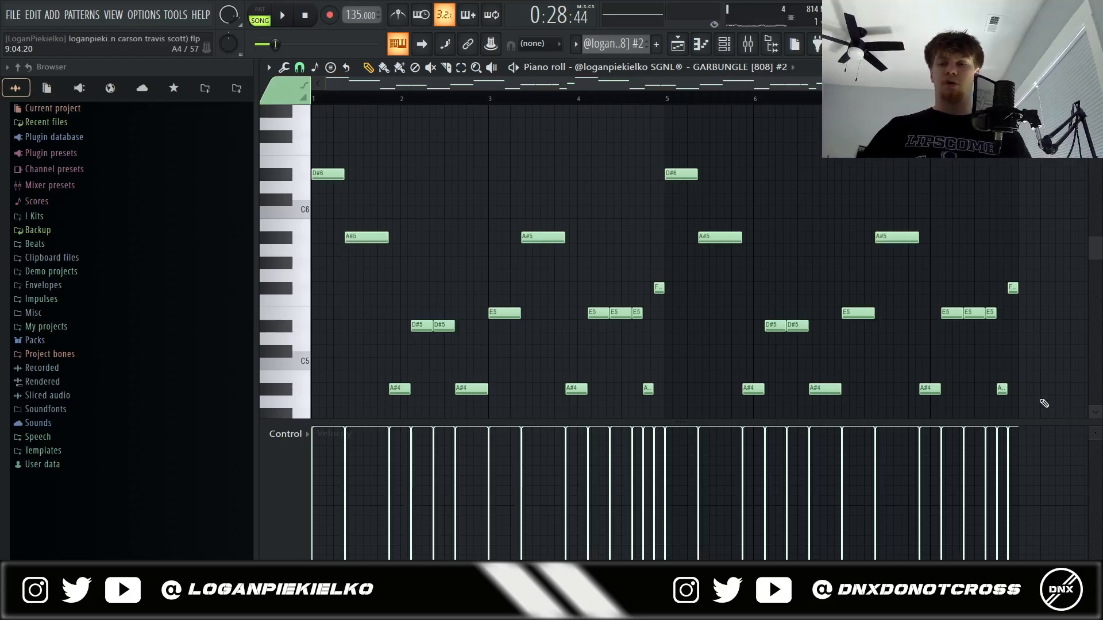
key(F5)
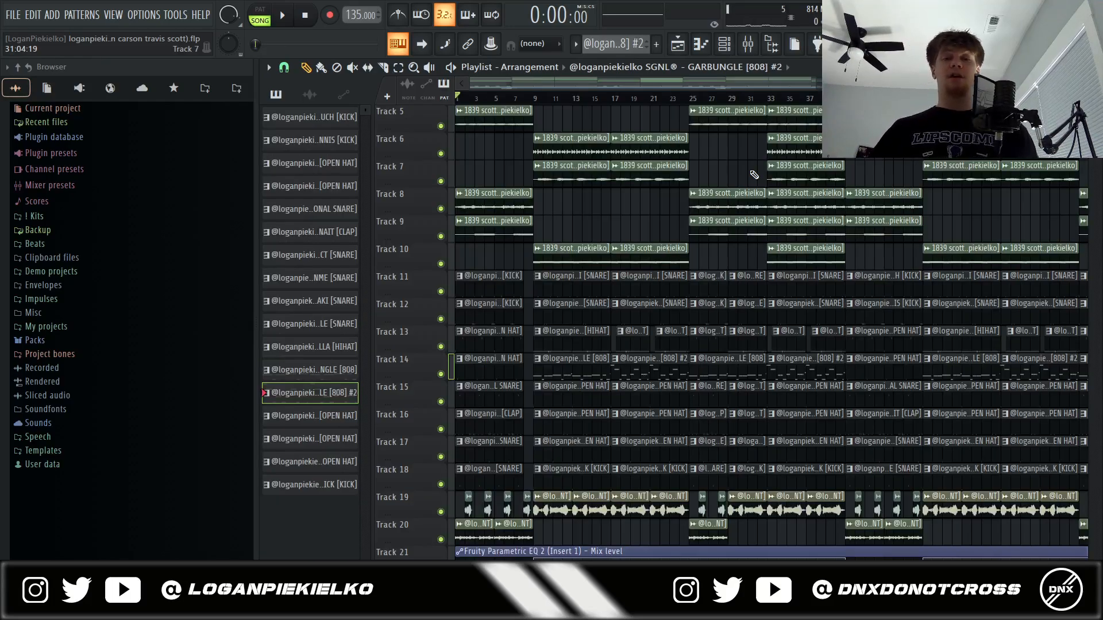
ctrl+scroll(701, 121, up, 3)
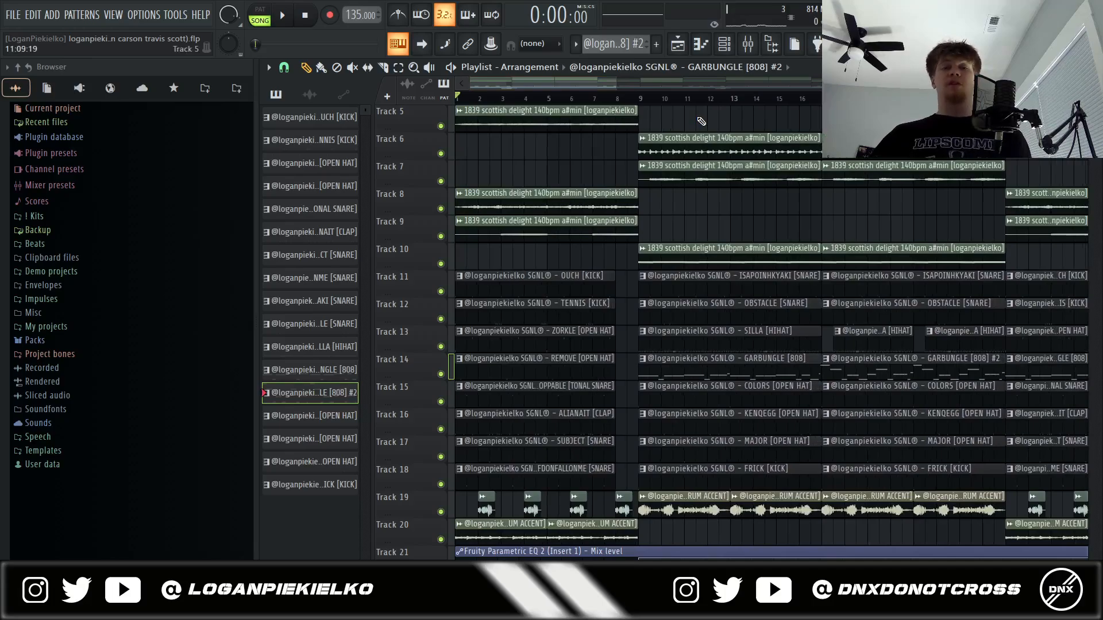